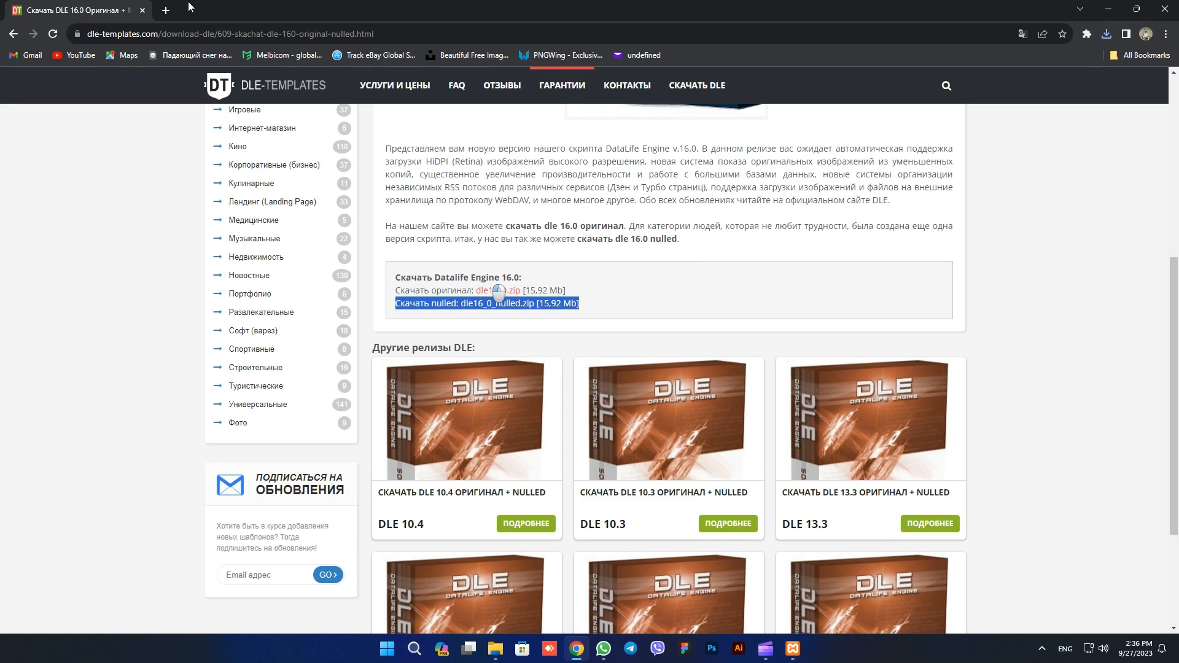
Search the web for xampp in a new tab and open the Apache Friends XAMPP site
key("ctrl+t")
type("xampp")
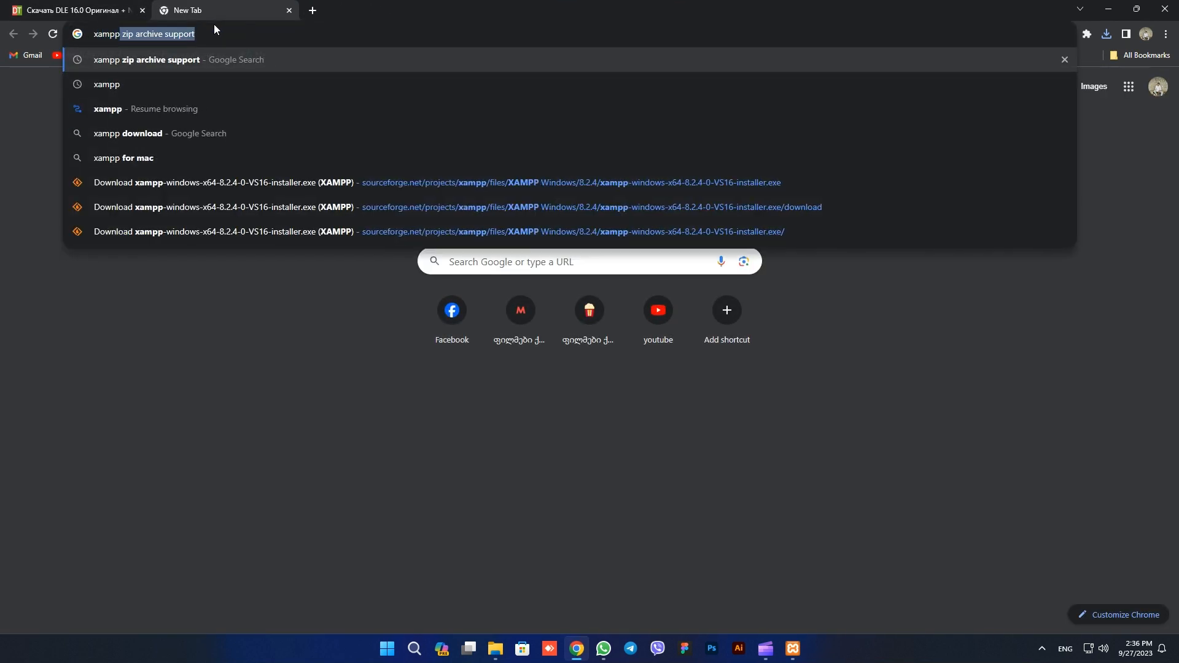
key("Return")
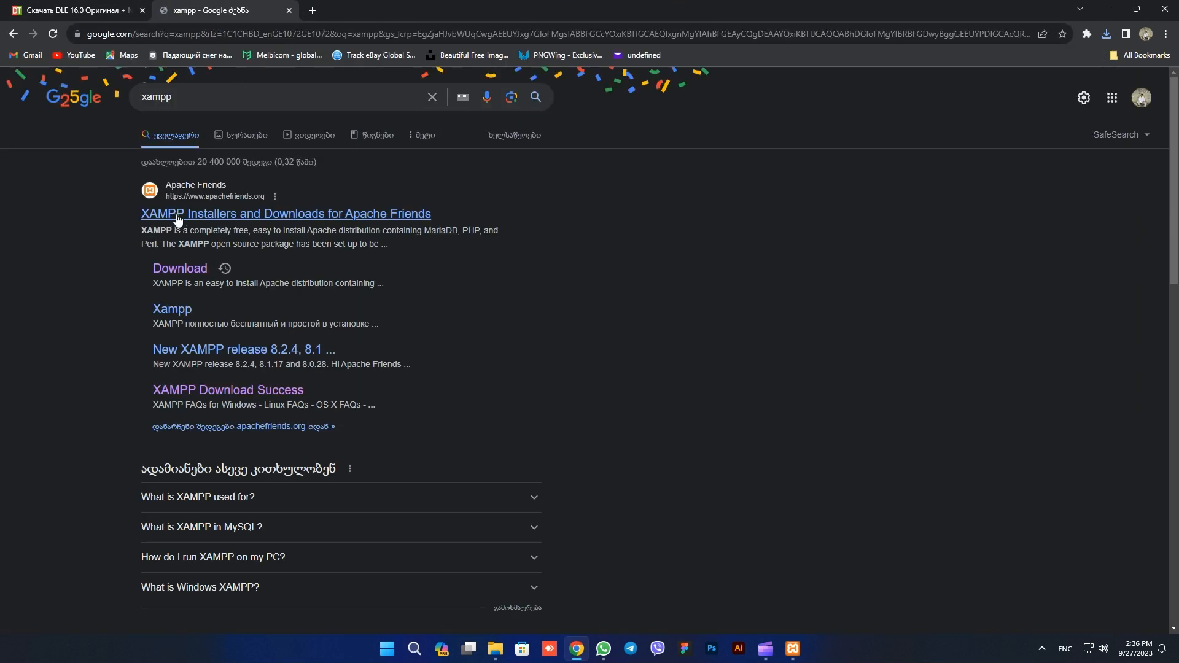
left_click(175, 213)
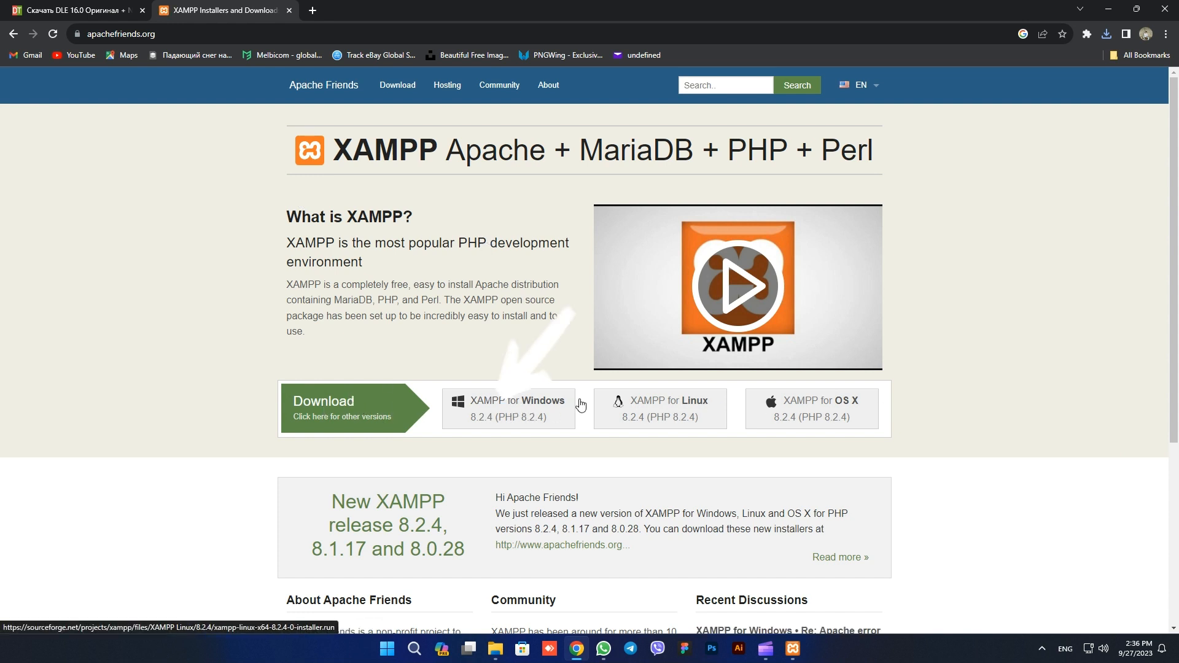
Start downloading XAMPP for Windows 8.2.4 (PHP 8.2.4) and follow the fallback download link to its SourceForge files page
left_click_drag(426, 387, 557, 422)
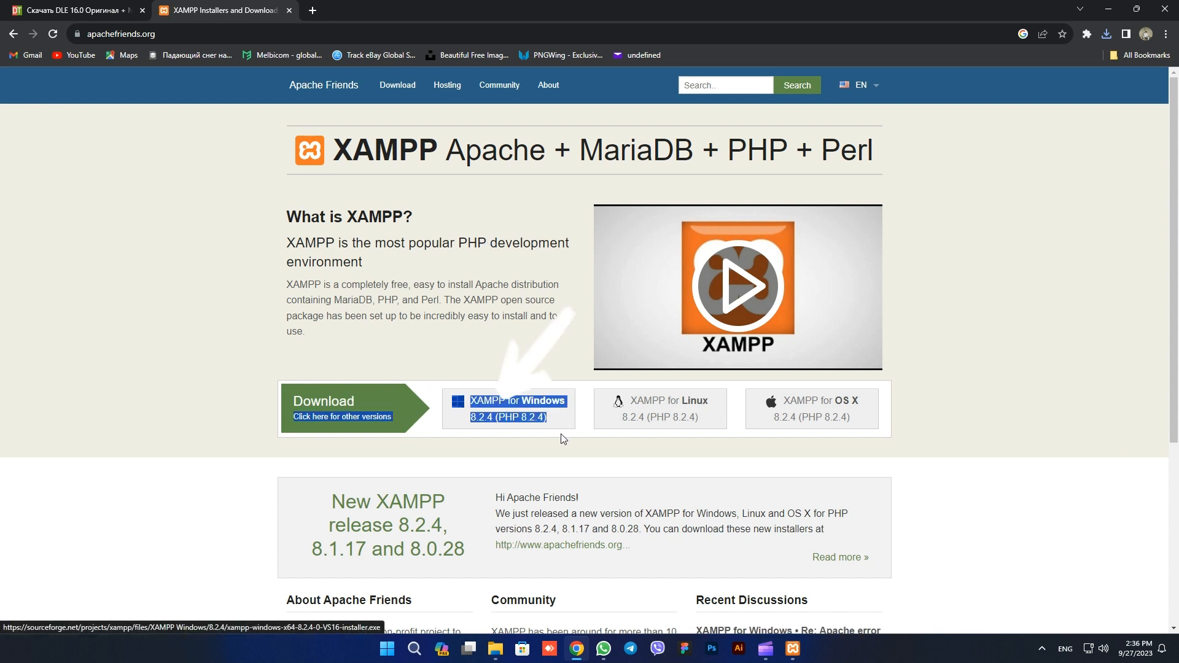
left_click(562, 432)
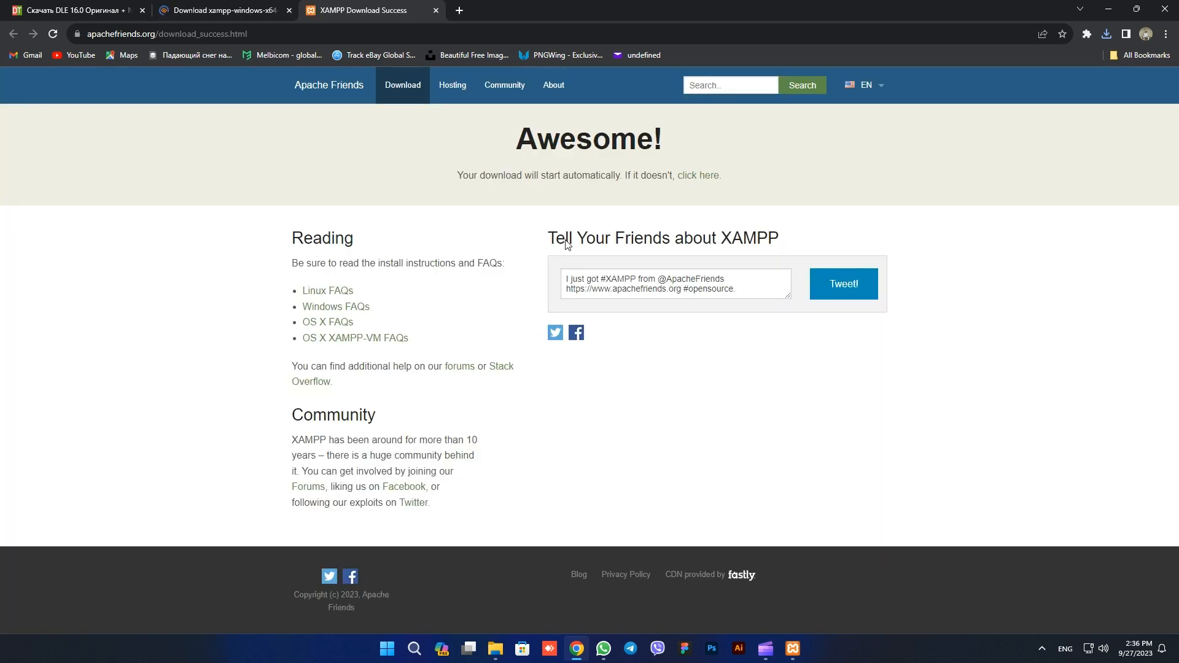
left_click(699, 176)
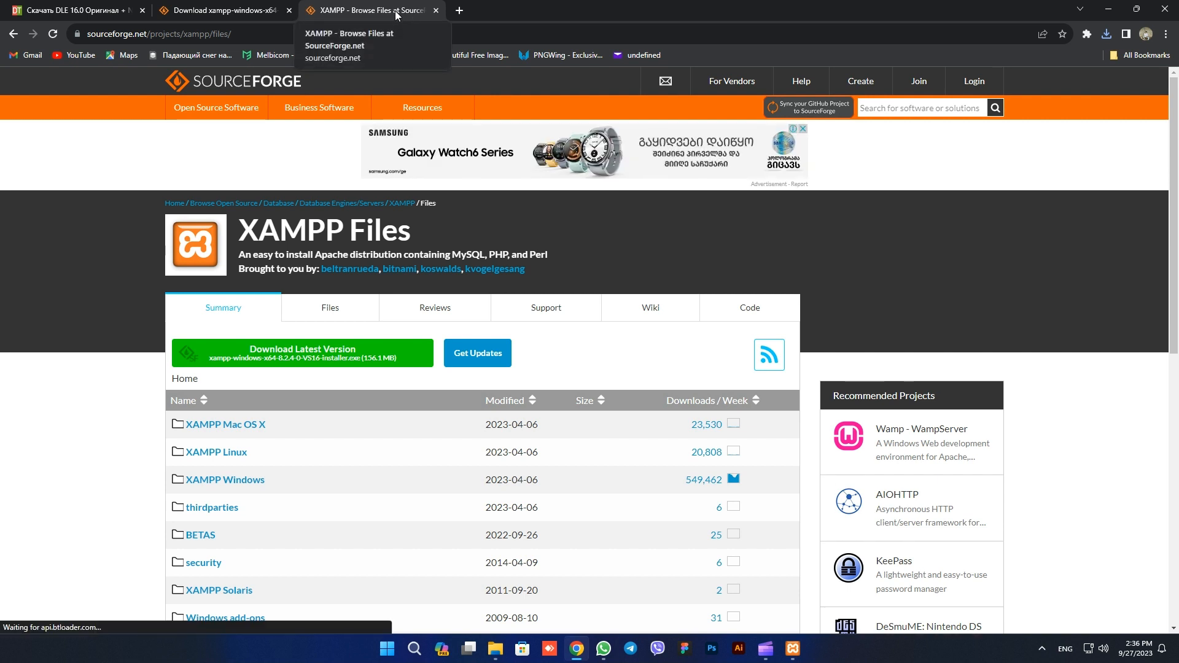
scroll(549, 171, "down", 1)
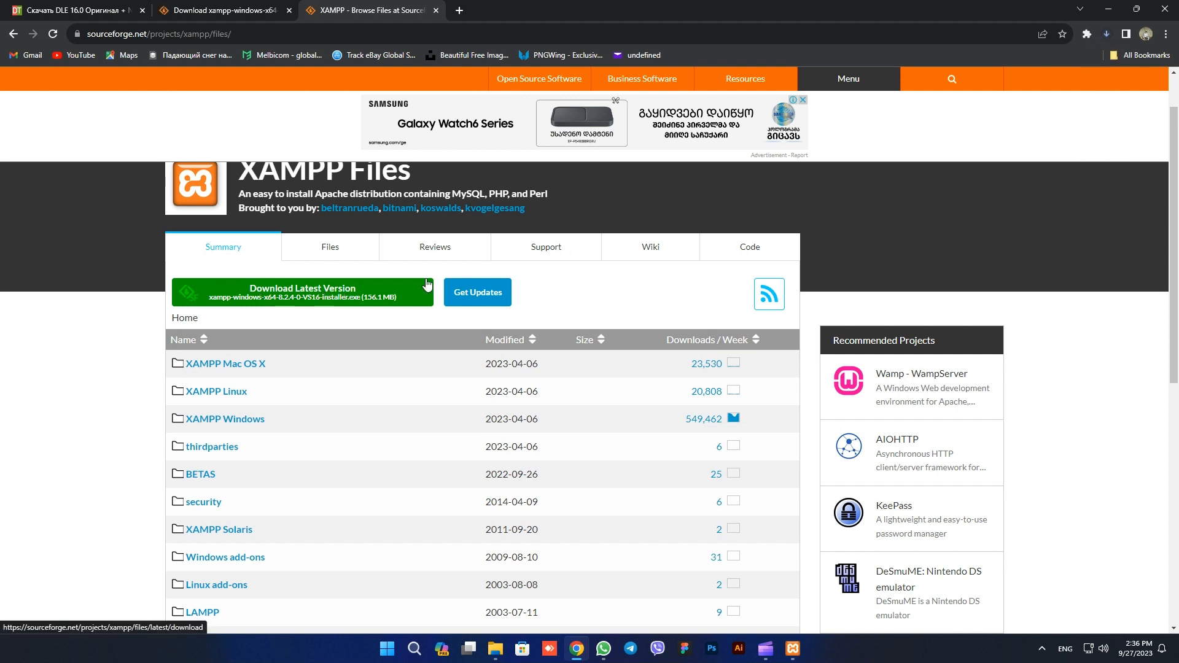
Show the full download list and cancel the XAMPP installer download
left_click(1106, 34)
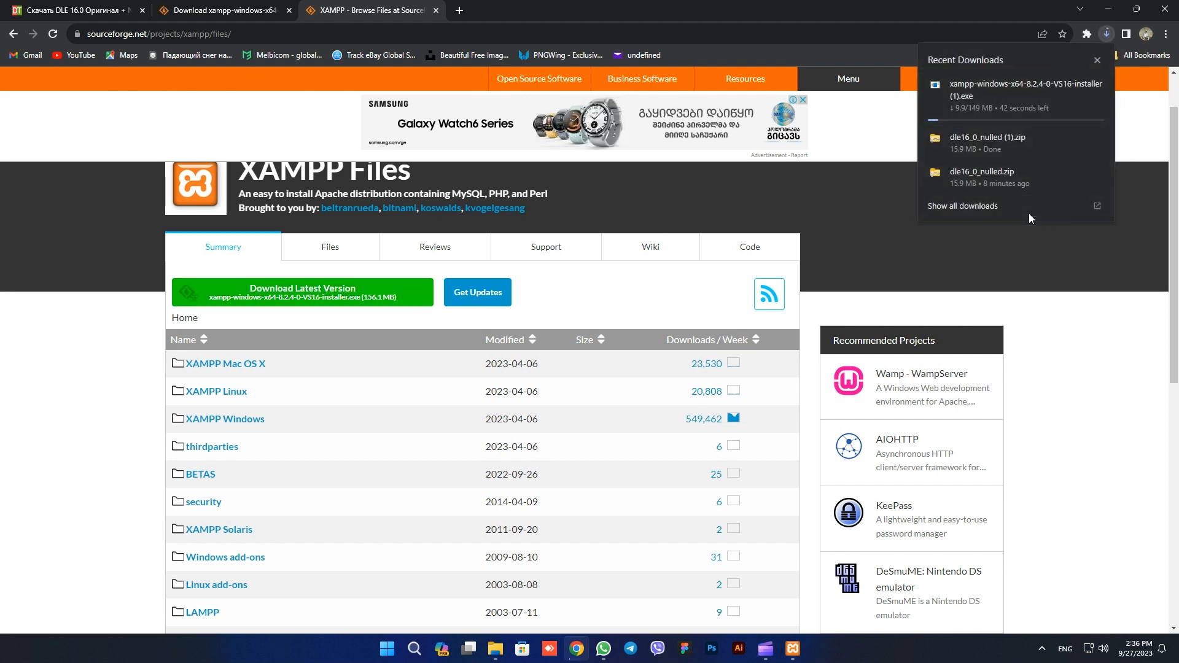
left_click(1030, 213)
left_click_drag(440, 158, 672, 163)
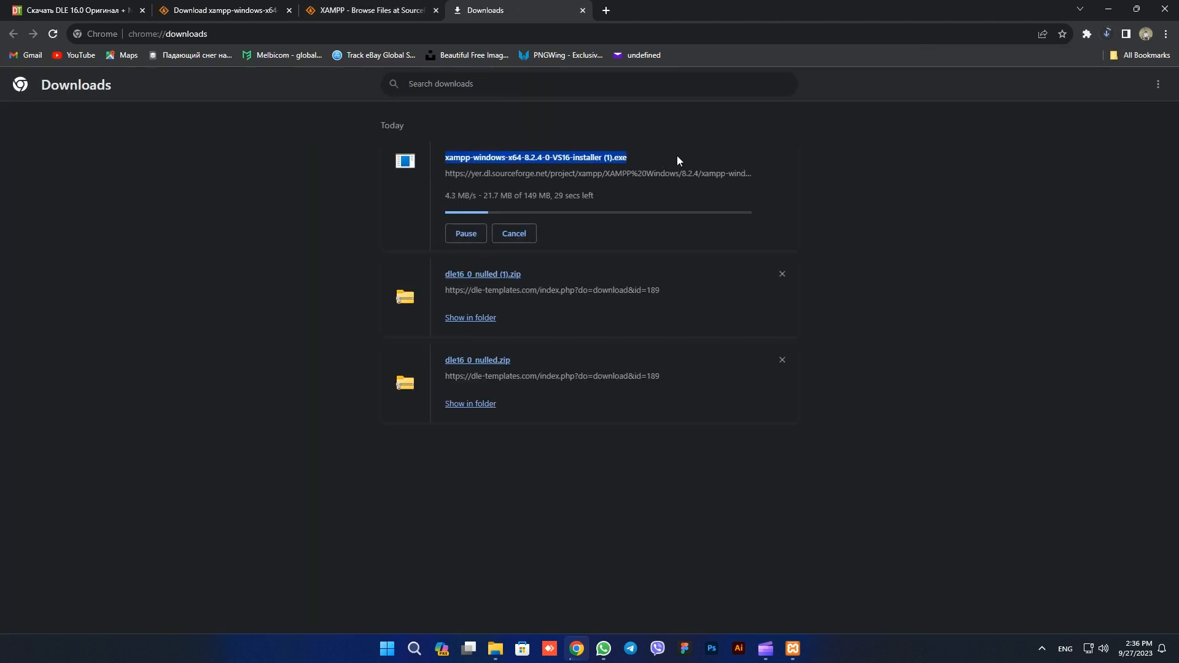
left_click(500, 158)
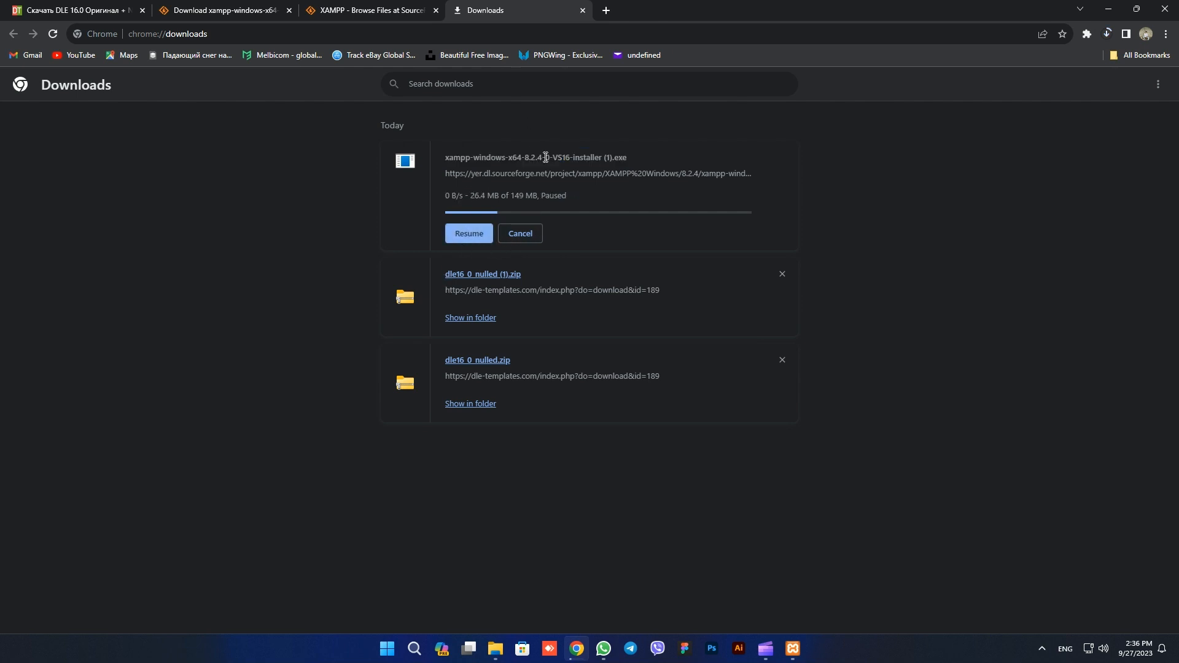
left_click(519, 238)
Close all open browser tabs and refresh the desktop
middle_click(533, 5)
middle_click(375, 6)
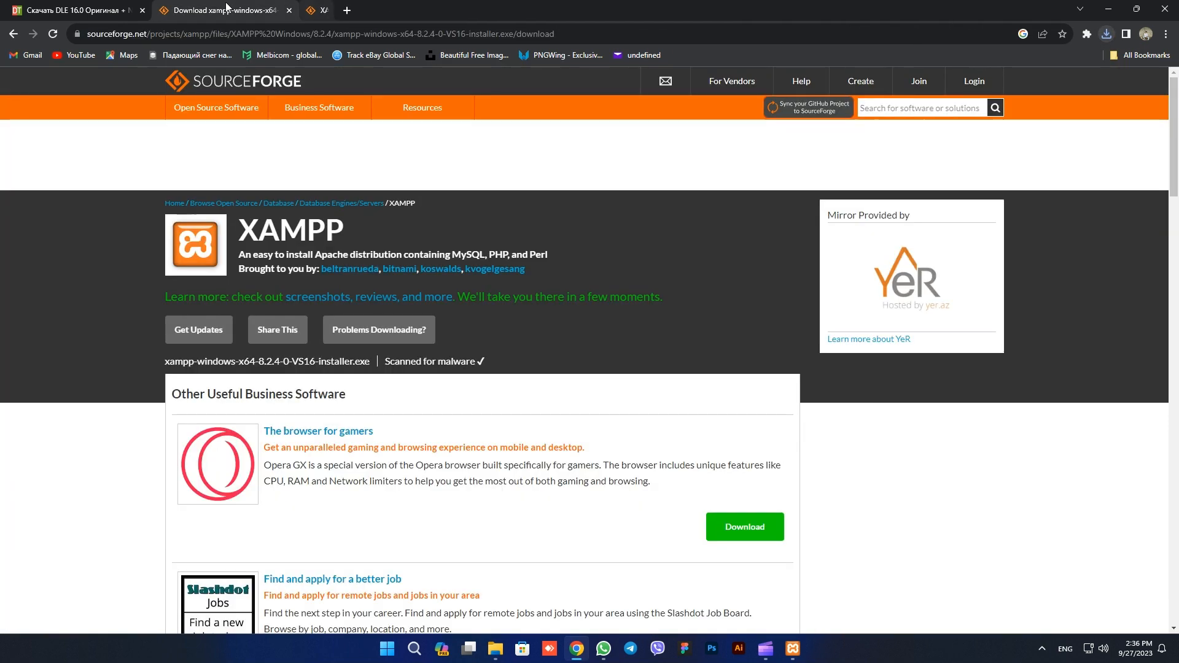
middle_click(225, 6)
middle_click(120, 5)
right_click(494, 136)
left_click(542, 179)
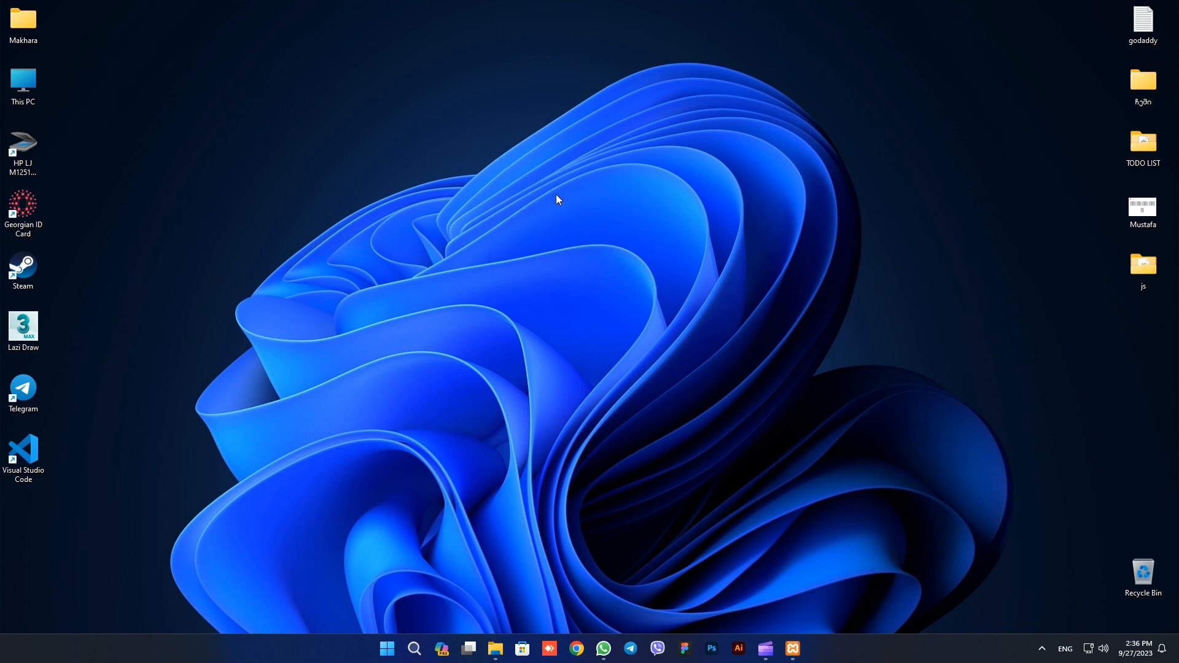
Start the Apache and MySQL modules in the XAMPP Control Panel, and minimize its window
left_click(799, 655)
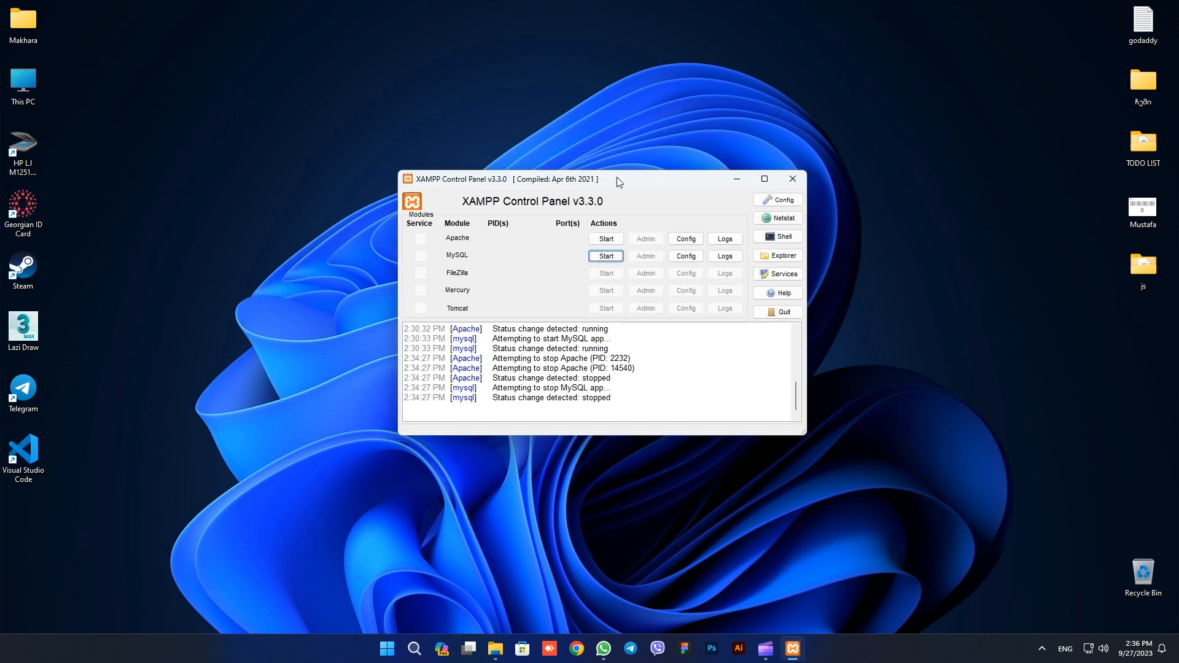
left_click_drag(617, 180, 577, 145)
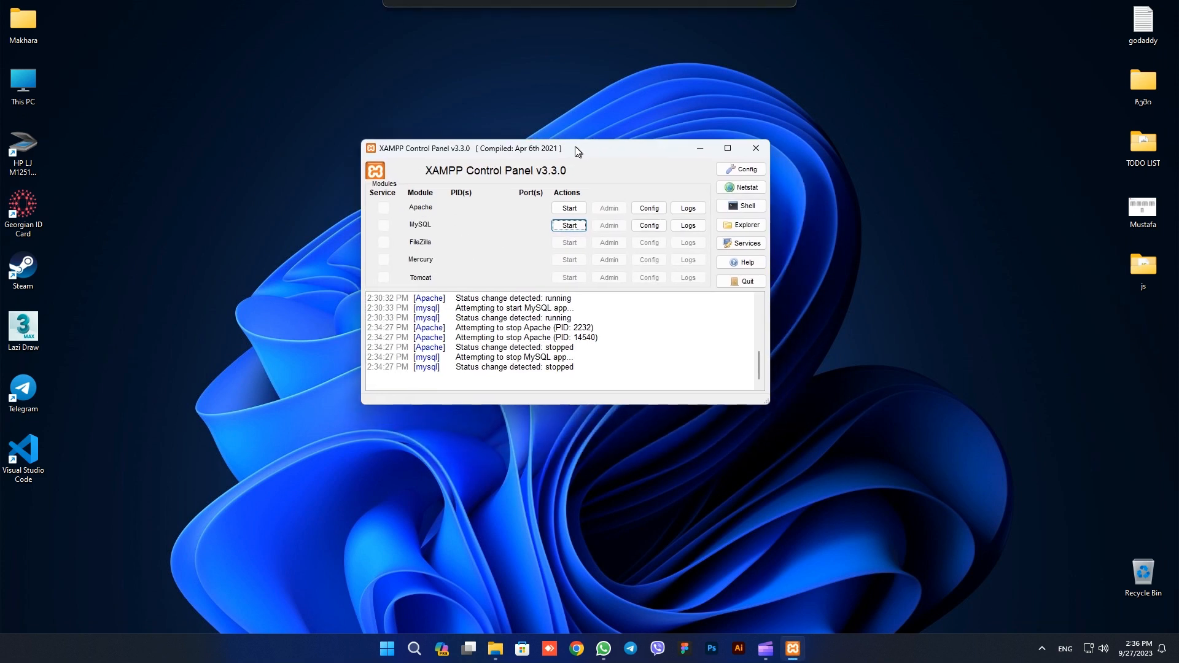
left_click(565, 205)
left_click(566, 222)
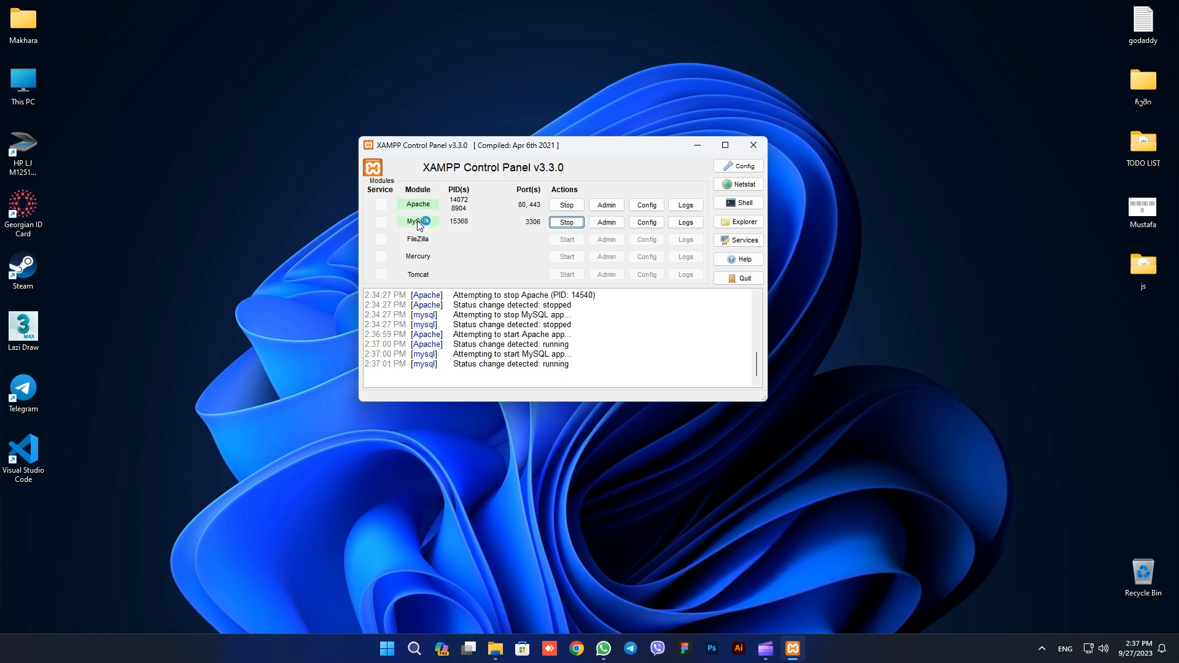
left_click(698, 145)
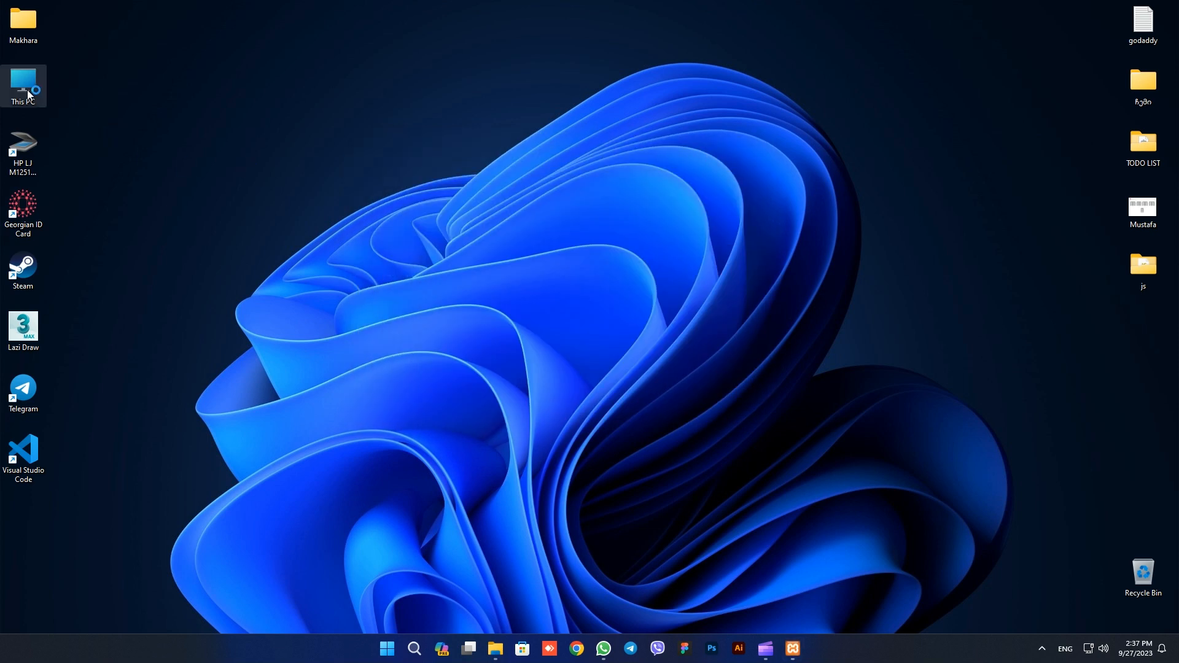
Open the xampp\htdocs folder on drive D in File Explorer
double_click(28, 94)
double_click(607, 202)
double_click(480, 266)
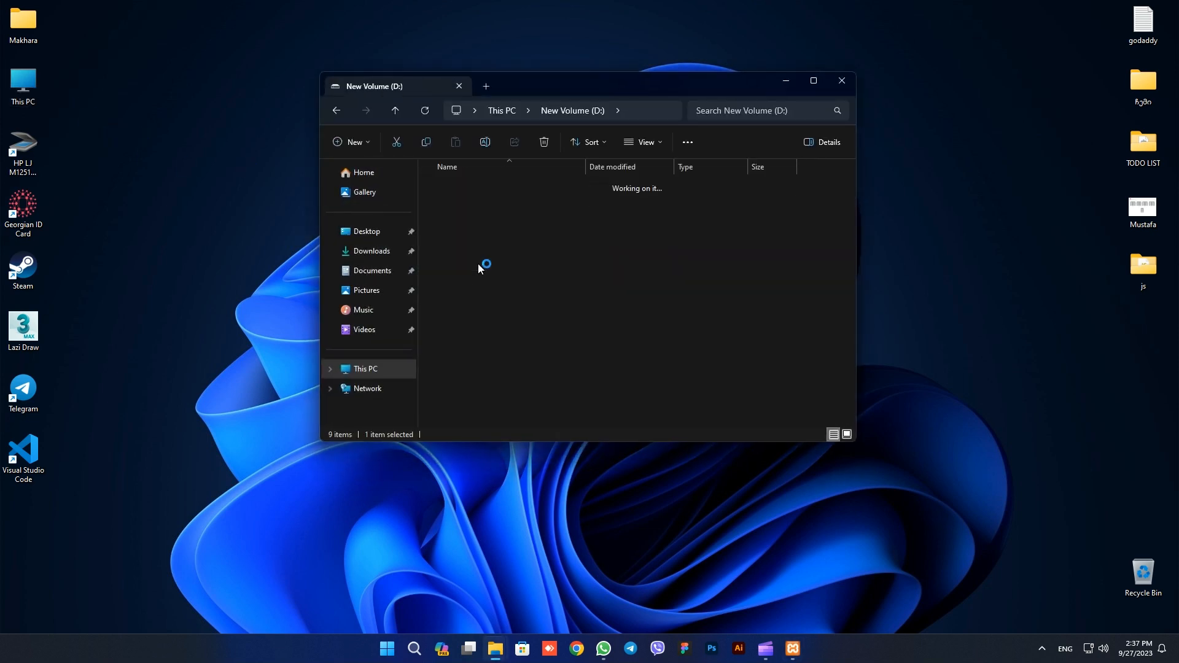
left_click(448, 265)
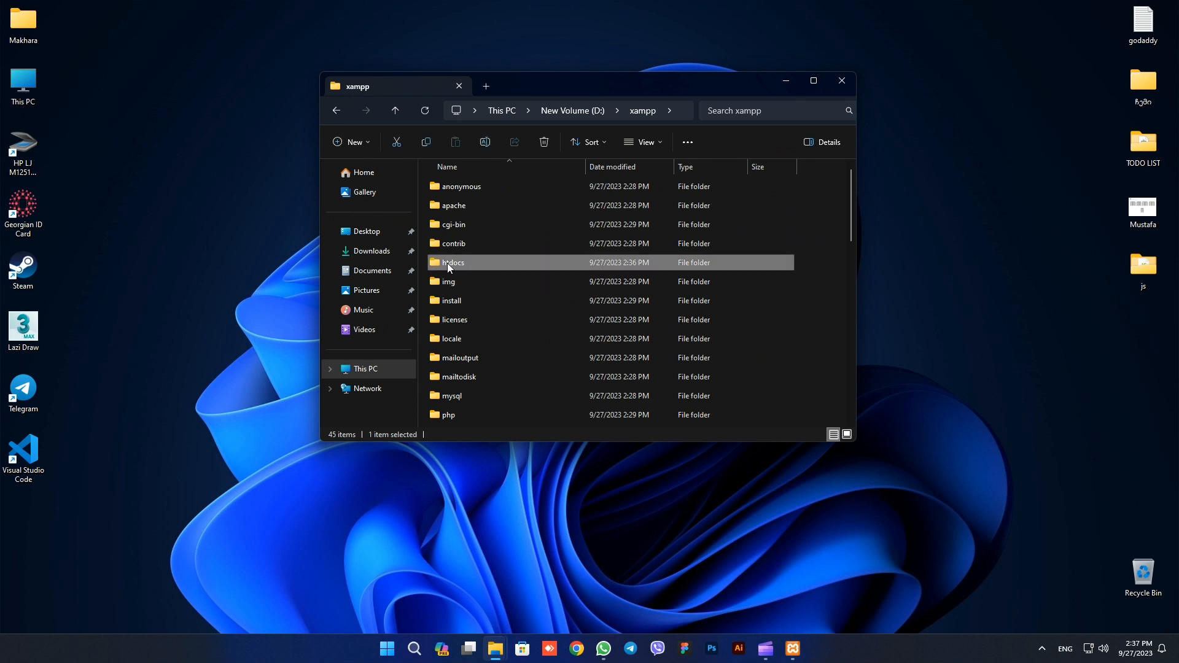
double_click(490, 264)
Create a folder named dle in htdocs and open it
right_click(508, 354)
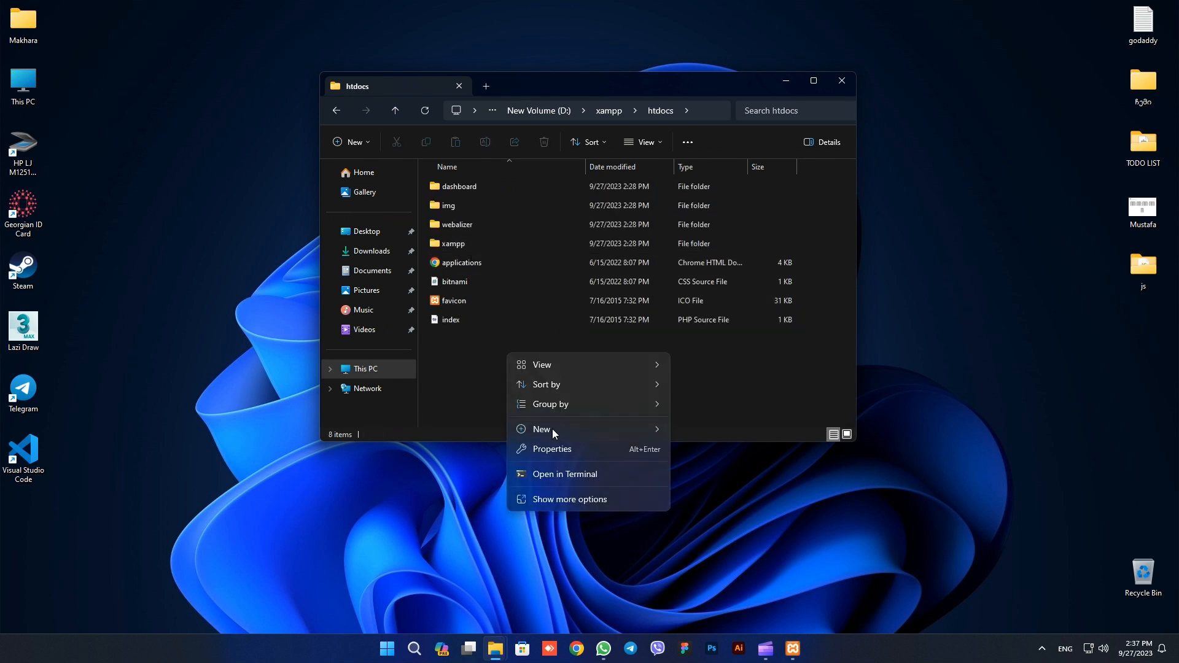
mouse_move(562, 433)
left_click(719, 224)
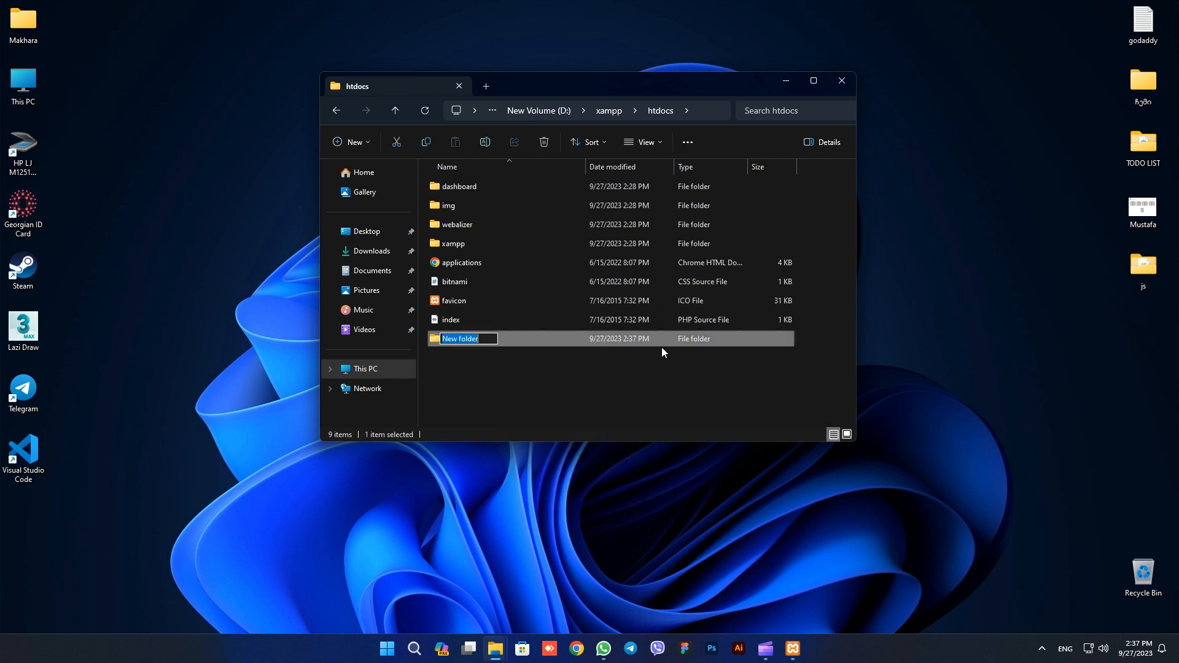
type("dle")
key("Return")
double_click(662, 346)
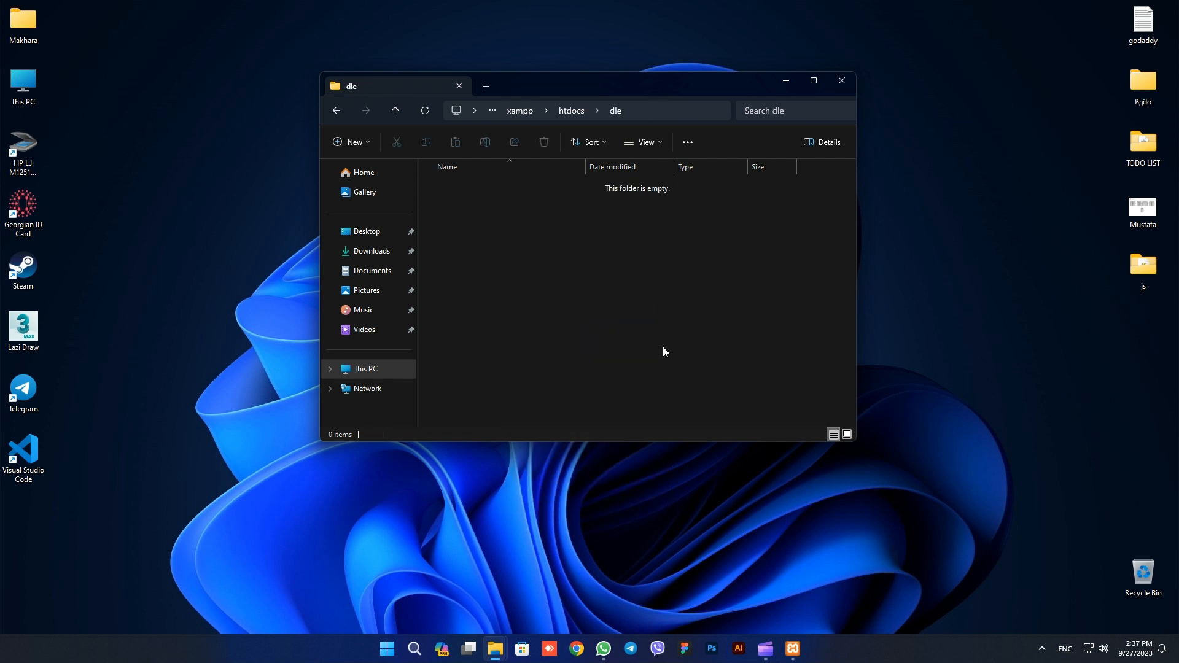
Switch to Chrome and load dle-templates.com in a new tab, closing the download list
left_click(576, 649)
key("ctrl+j")
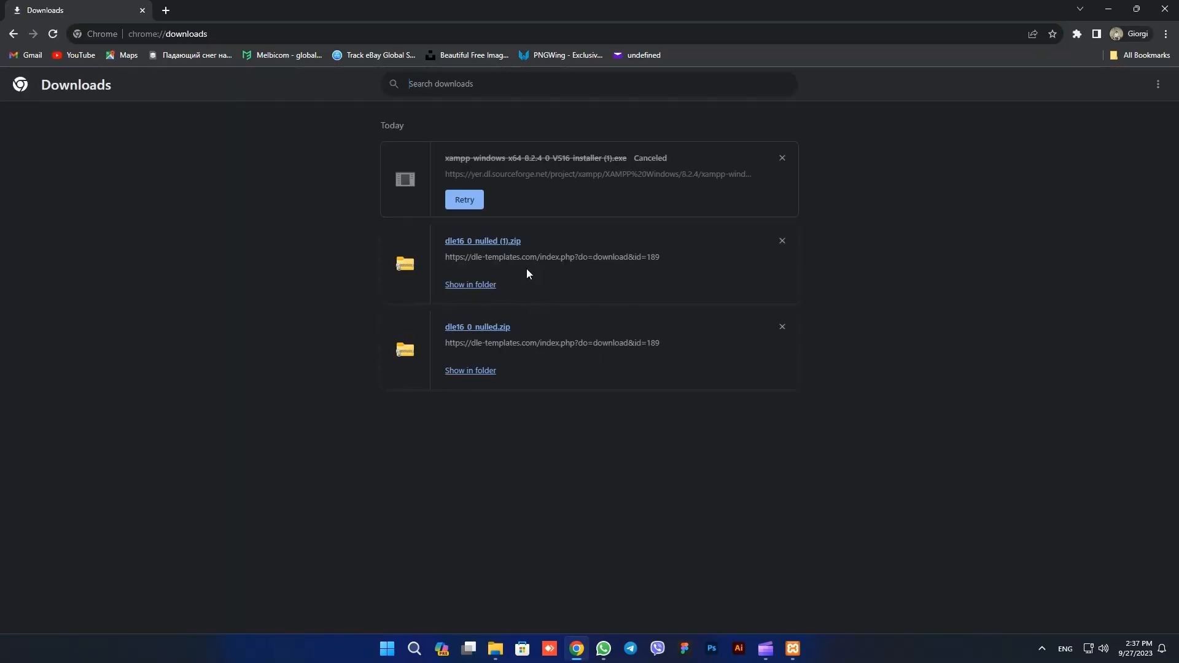
left_click(166, 10)
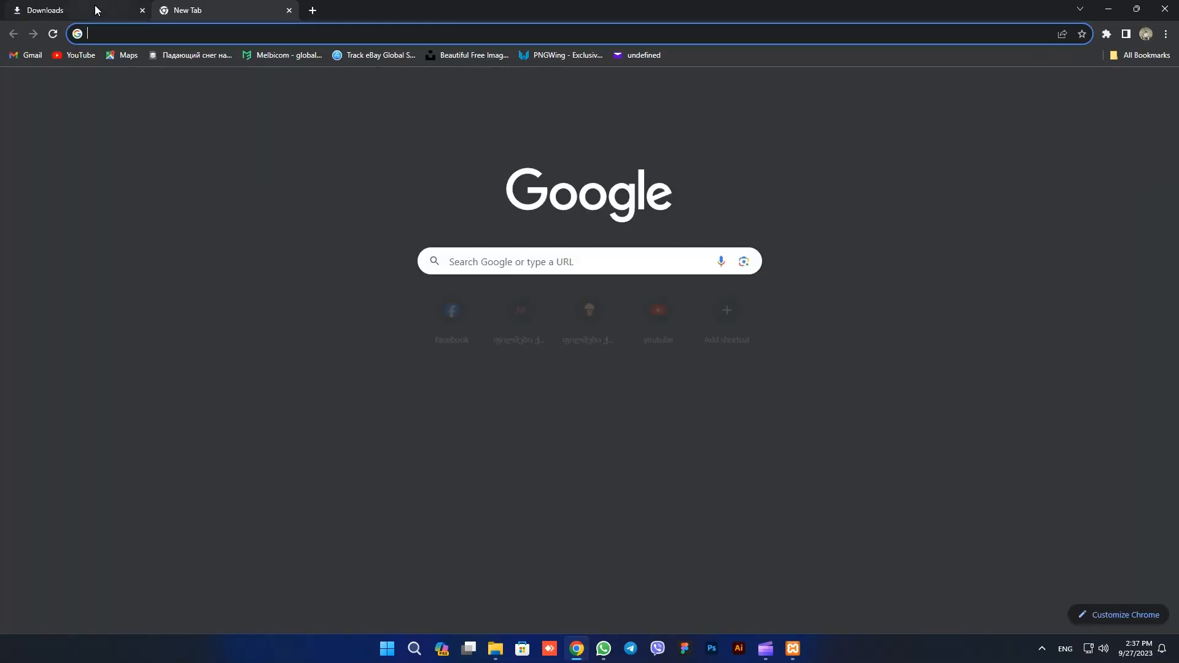
left_click(142, 10)
type("dle-templatesc")
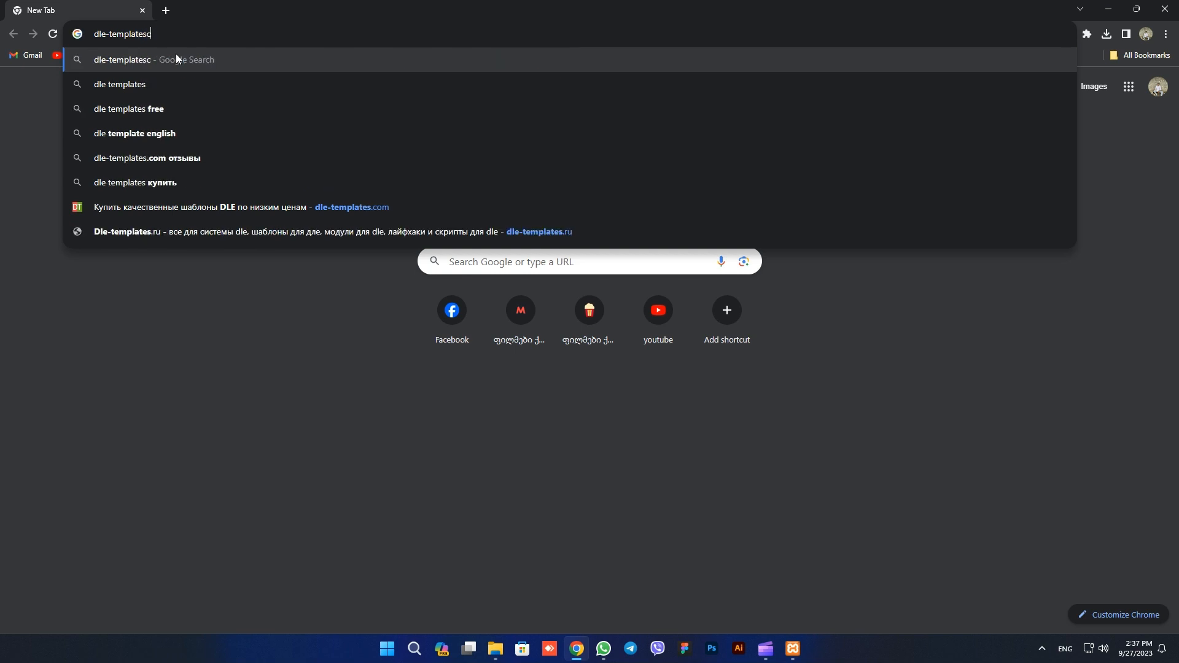
key("BackSpace")
type(".com")
key("Return")
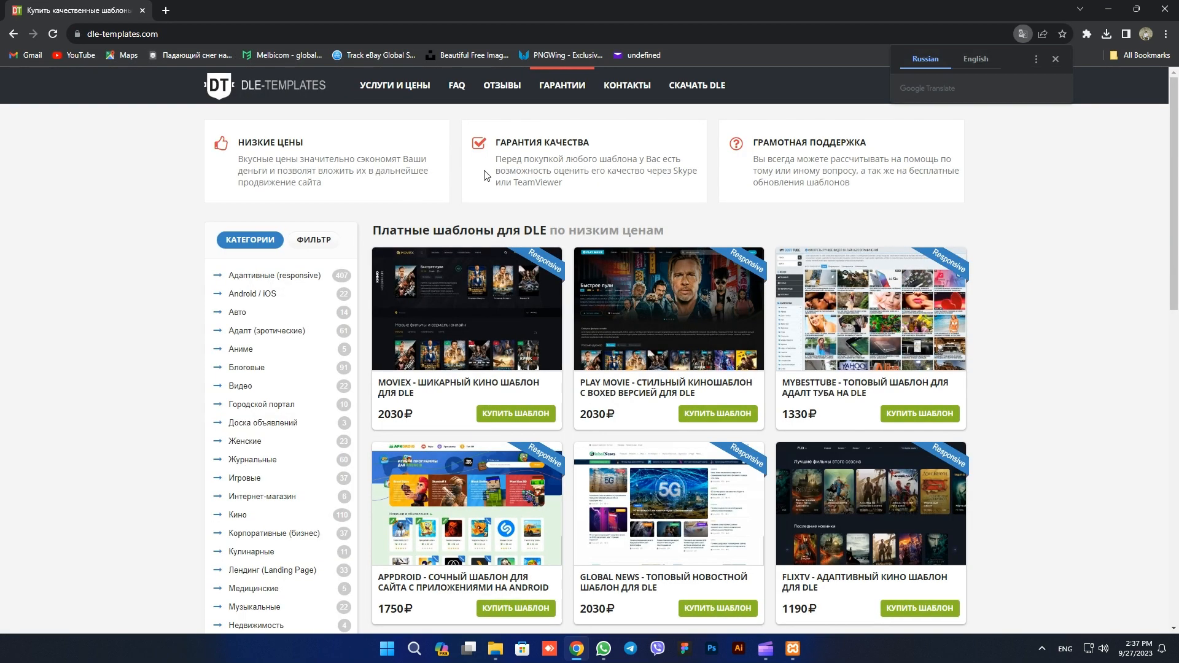
Open the DLE 16.0 release page from the site's DLE download section
left_click(697, 86)
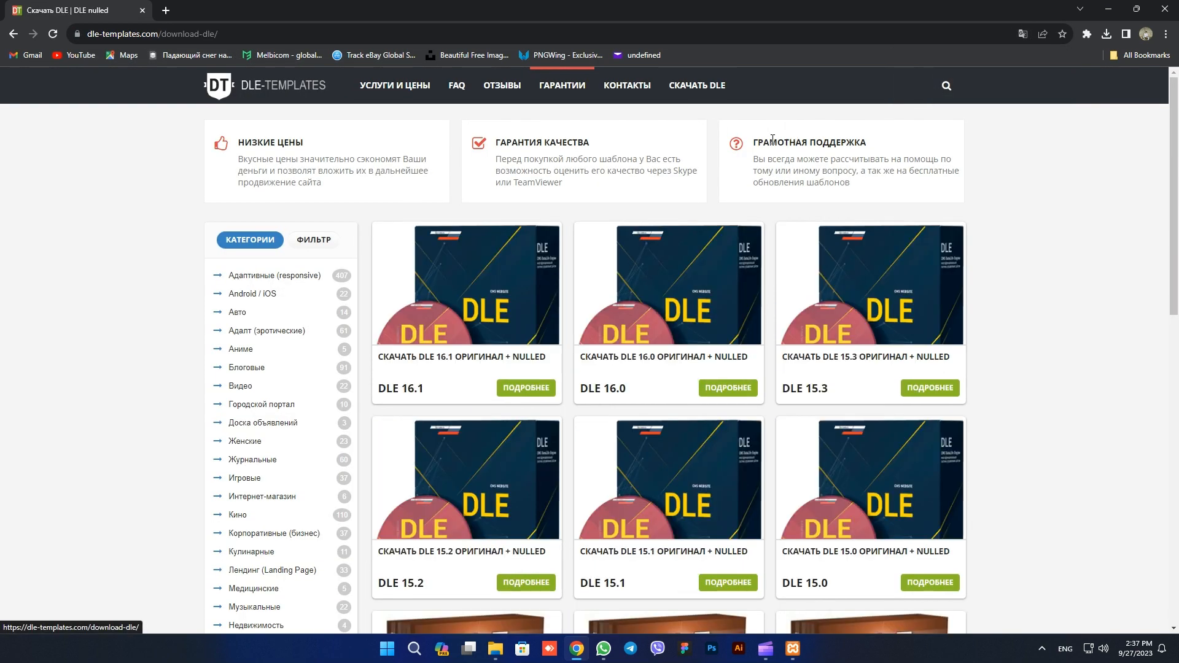
scroll(741, 366, "down", 7)
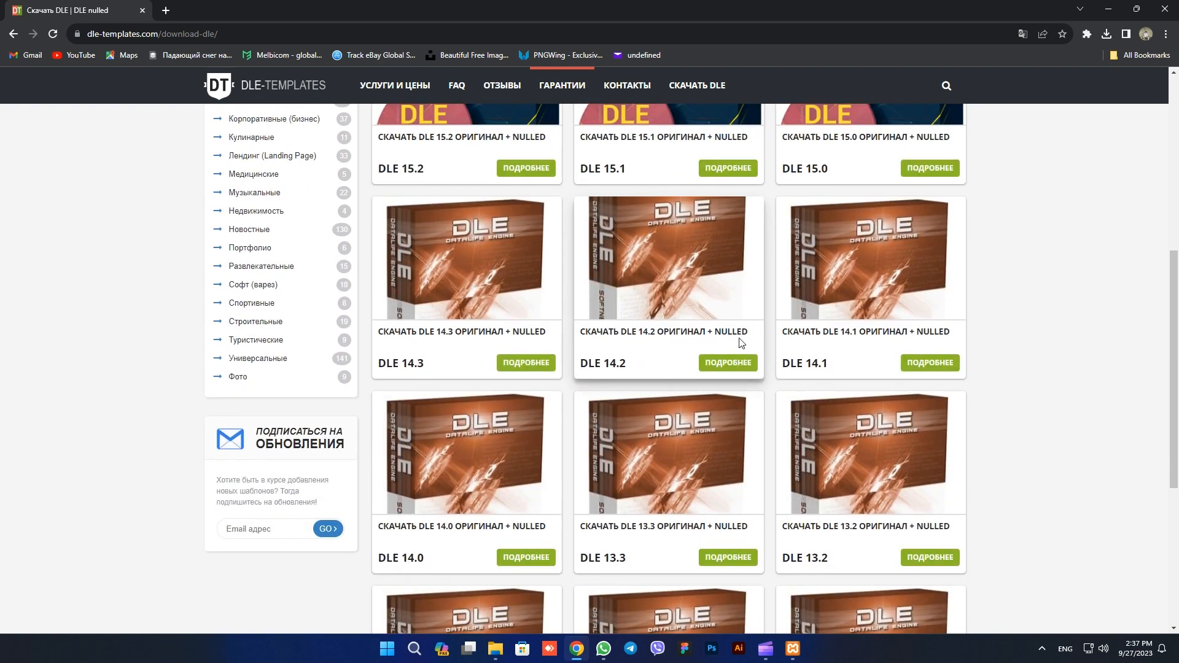
scroll(737, 343, "up", 7)
left_click(733, 388)
scroll(467, 403, "down", 4)
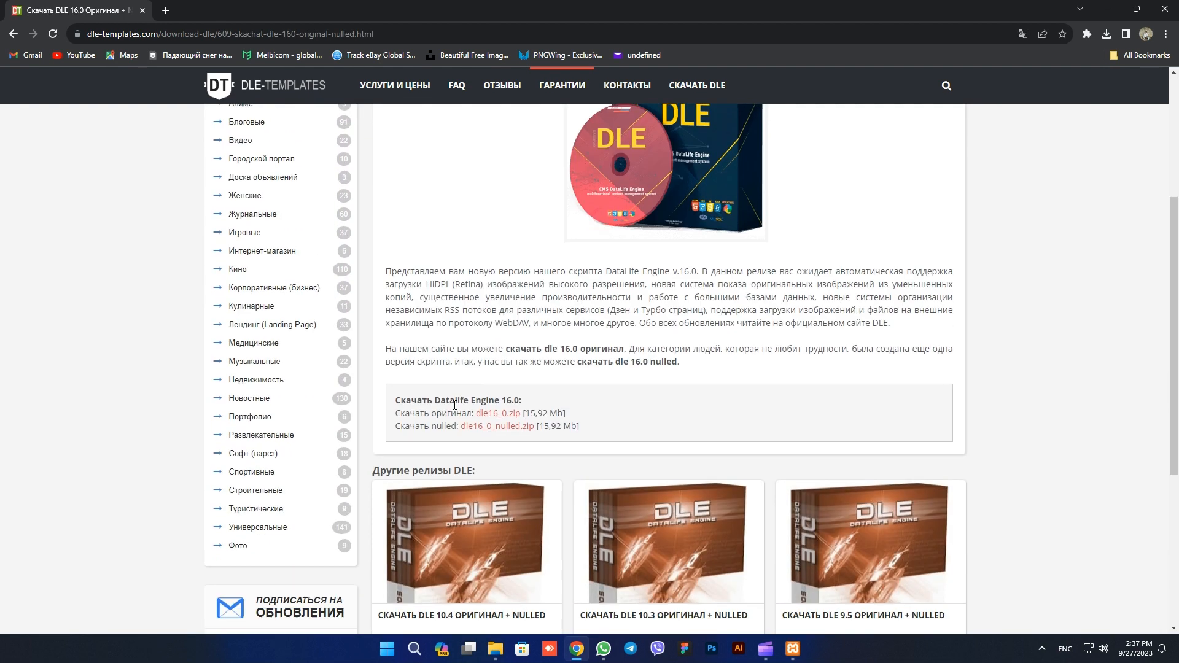
Download dle16_0_nulled.zip from the Datalife Engine 16.0 download links
left_click_drag(576, 426, 391, 435)
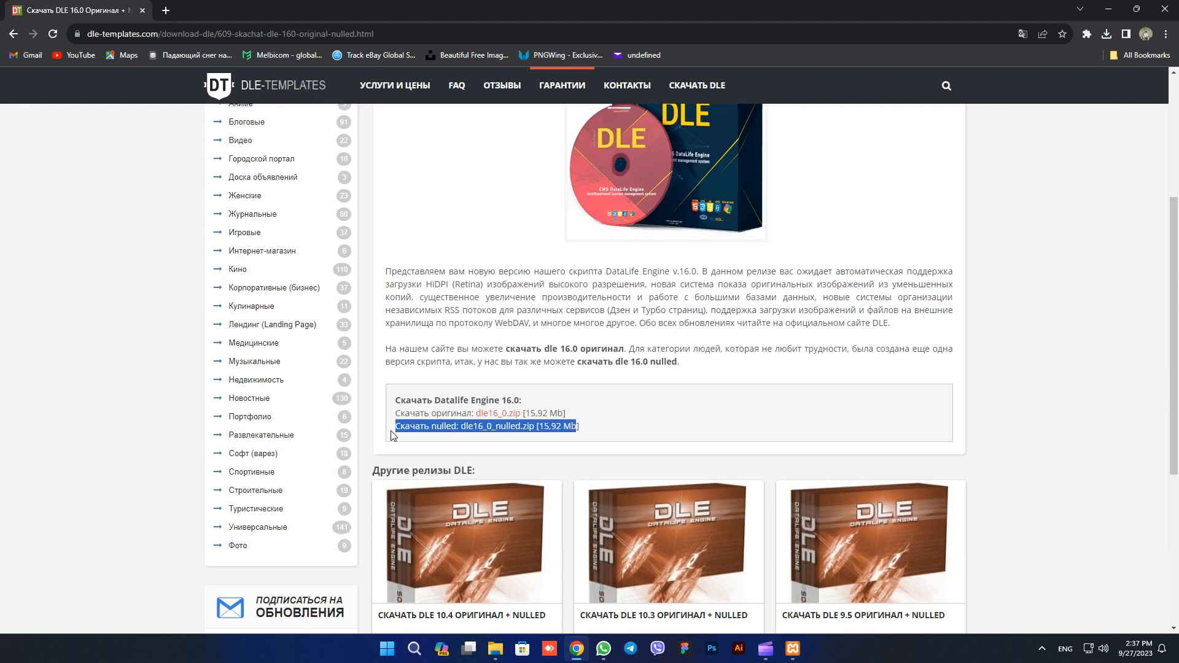
left_click(432, 428)
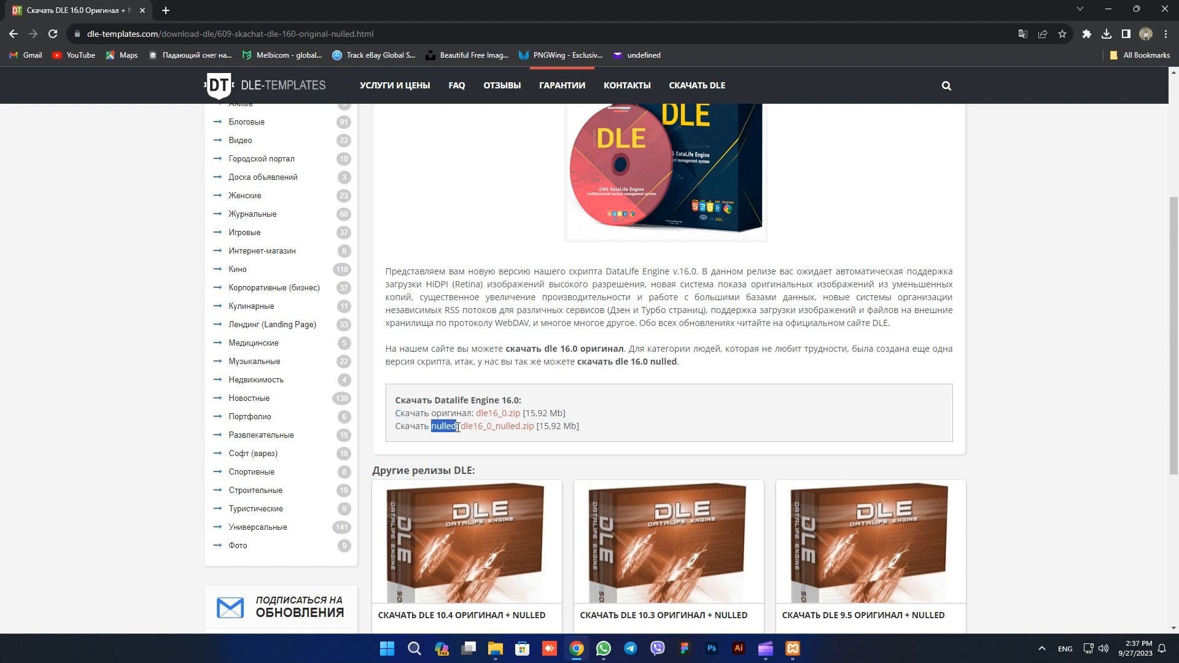
left_click(488, 426)
Clear all entries from the browser's download list and close the DLE release page's tab
left_click(1107, 33)
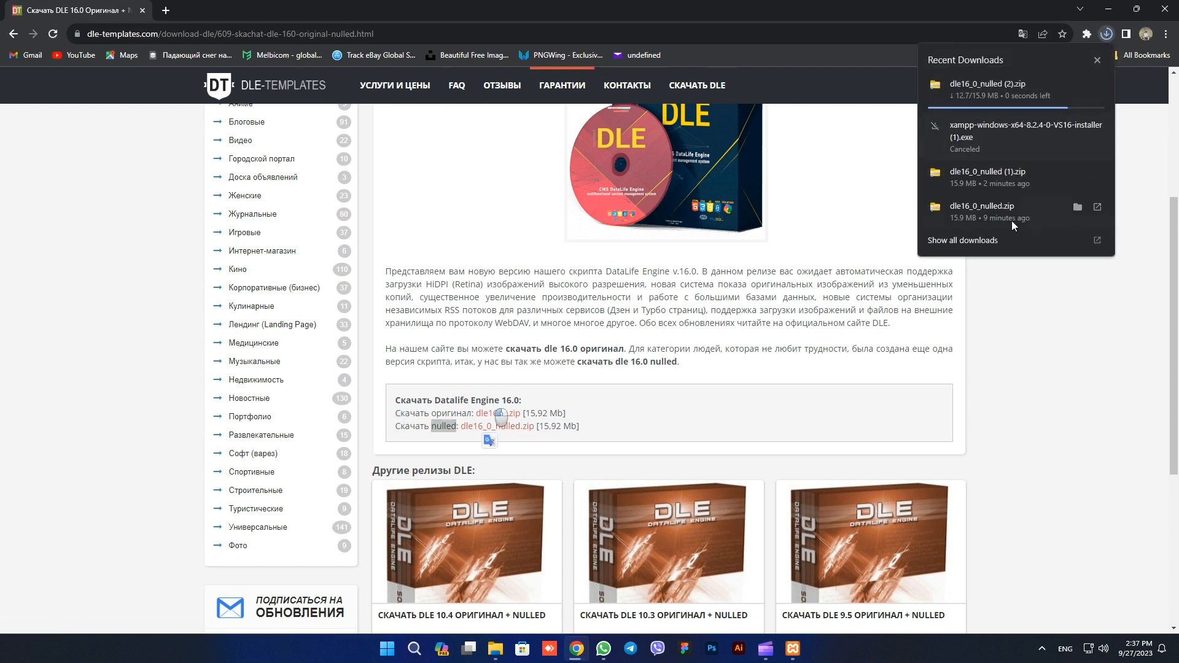
left_click(977, 234)
left_click(1158, 85)
left_click(1085, 89)
left_click(142, 11)
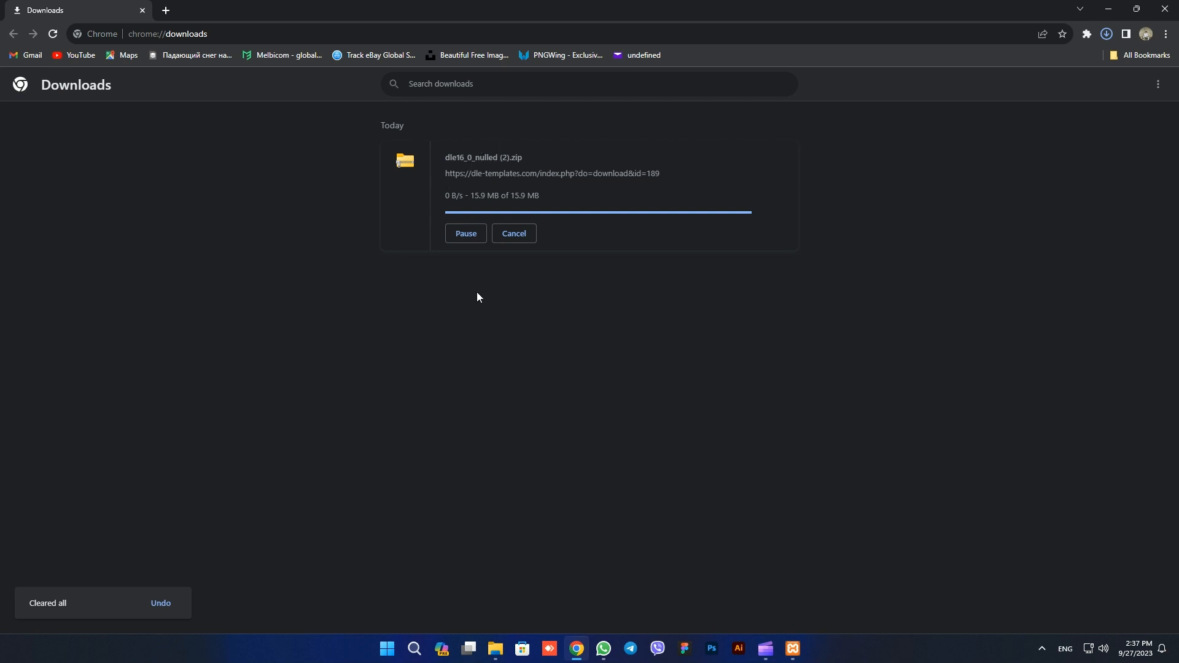
Open the Downloads folder from the browser's download list, minimize the browser, and open the dle16_0_nulled archive
left_click(1159, 84)
left_click(1106, 87)
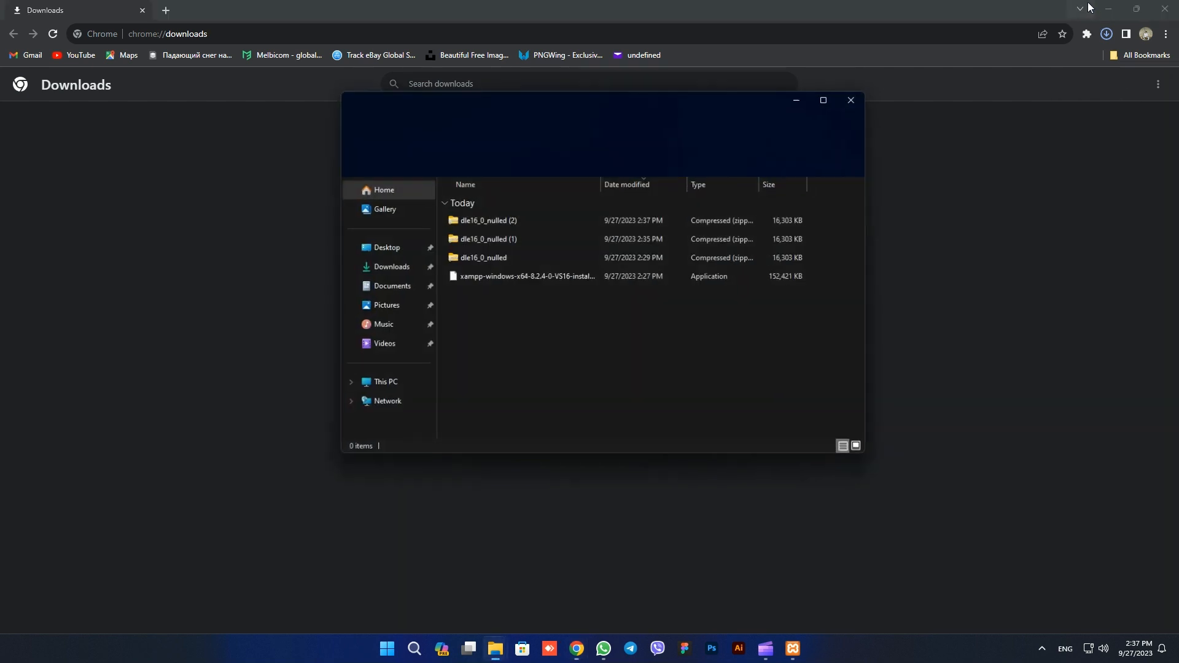
left_click(1109, 9)
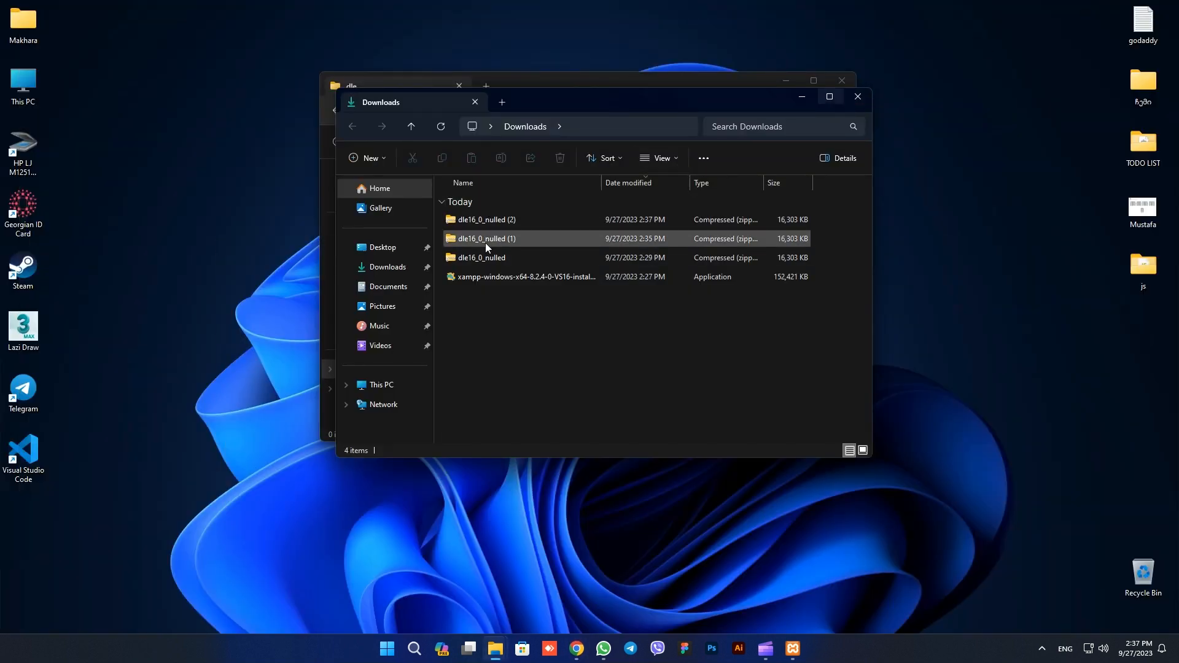
double_click(479, 258)
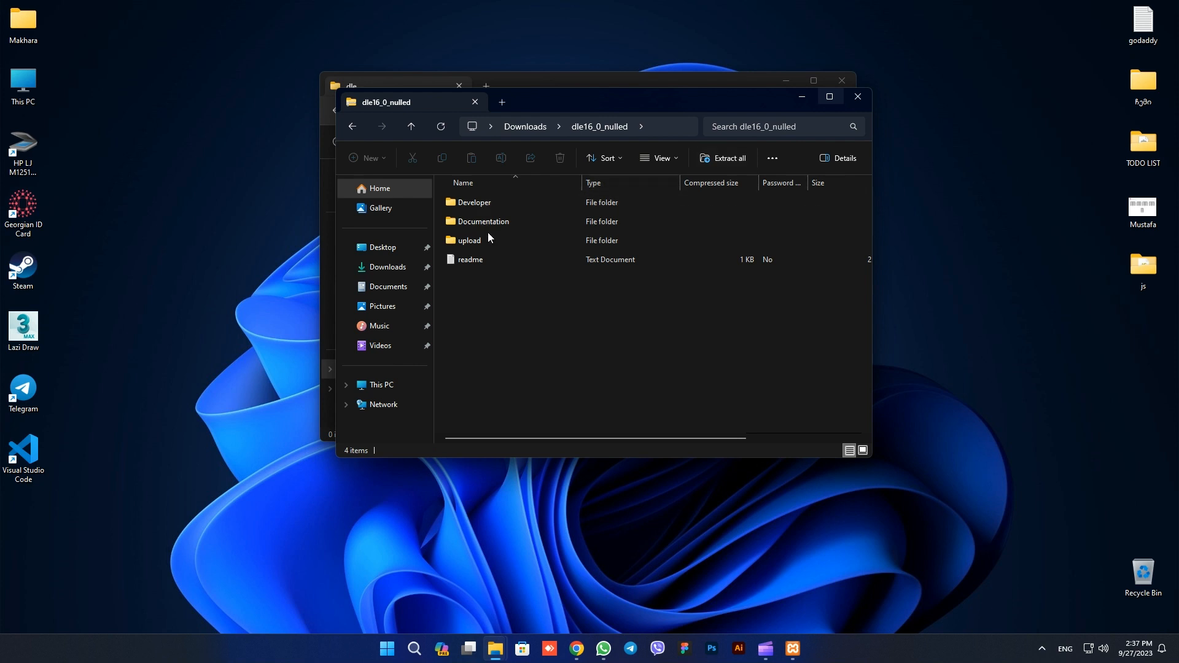
Copy everything from the archive's upload folder into the htdocs dle folder and close the archive window
left_click(469, 240)
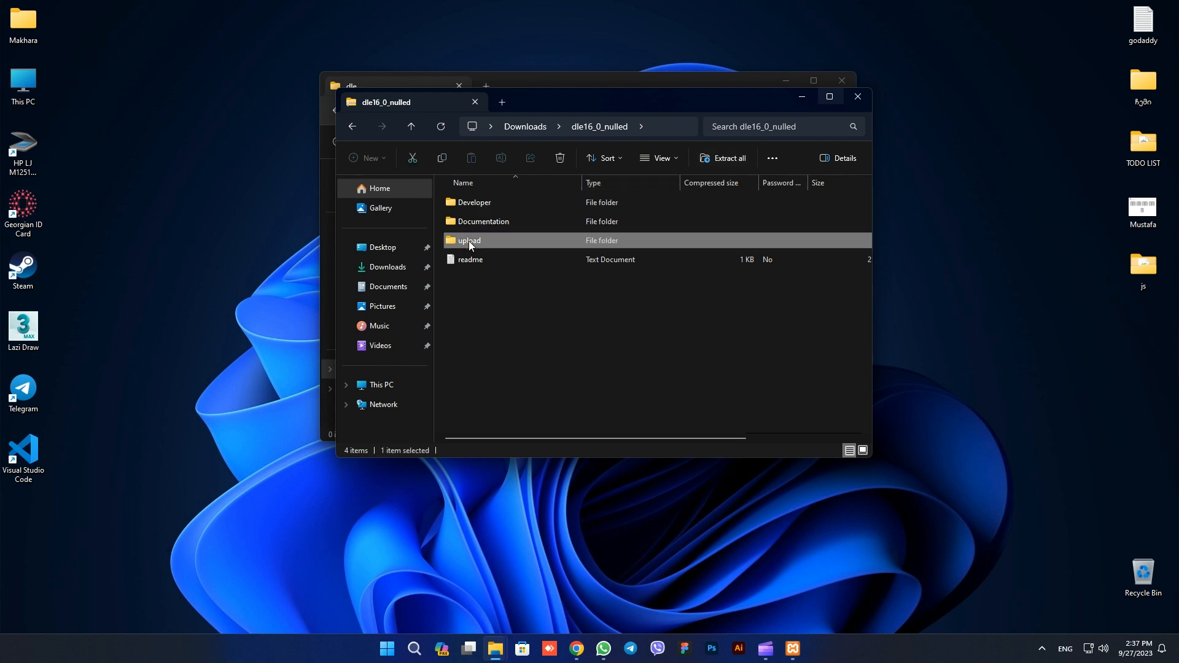
double_click(504, 238)
left_click_drag(528, 101, 676, 86)
left_click_drag(521, 81, 303, 75)
left_click(673, 390)
key("ctrl+a")
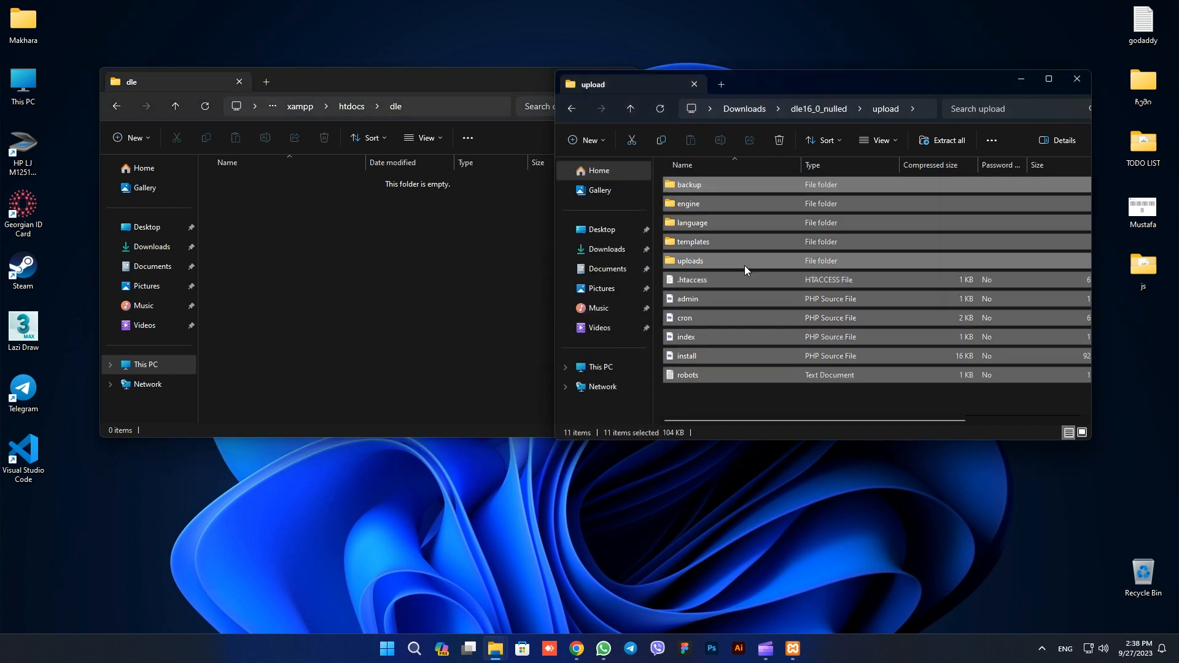
left_click_drag(744, 265, 407, 282)
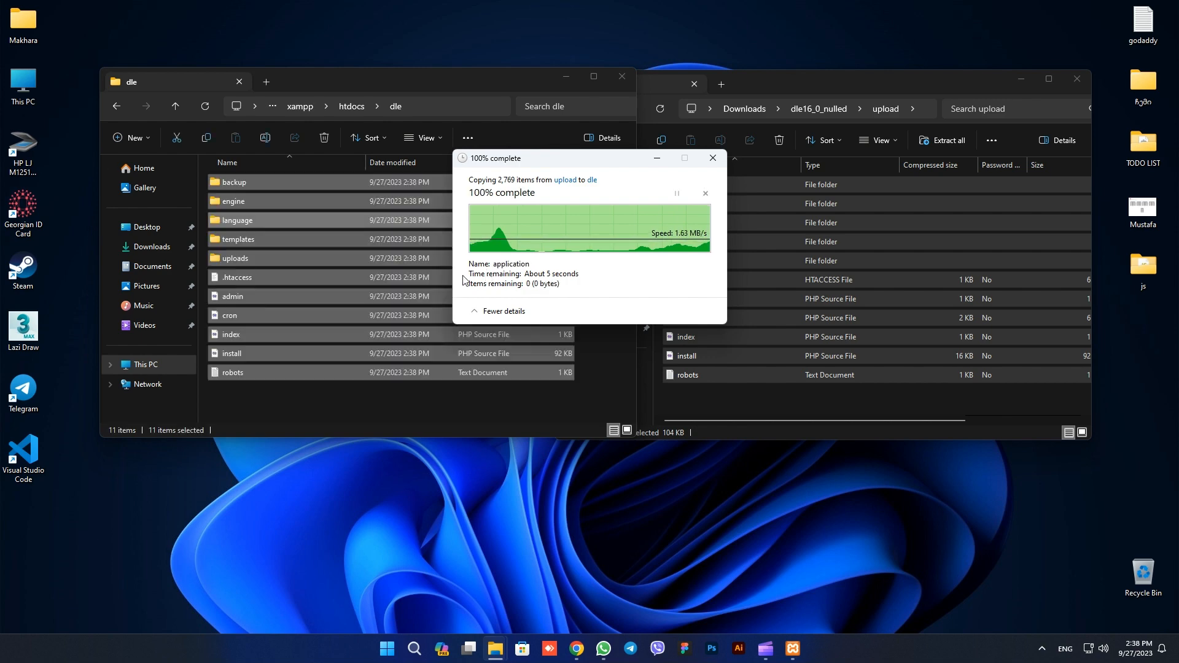
left_click(921, 83)
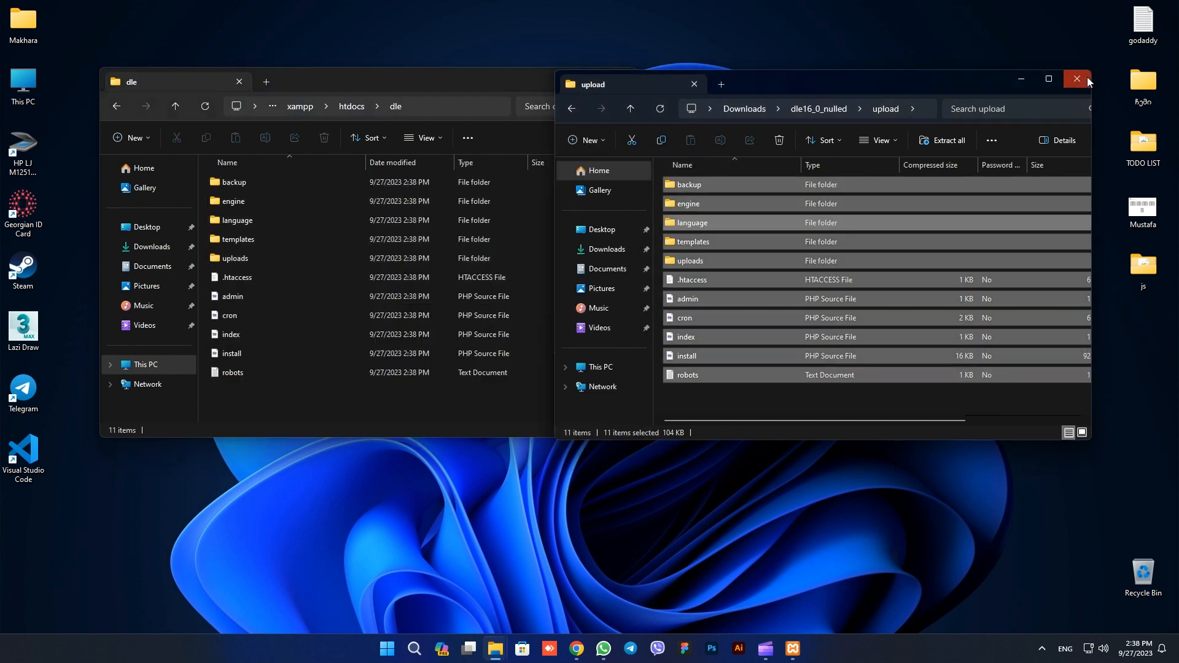
left_click(1087, 76)
Switch to Chrome, close the Downloads tab, load localhost, and open phpMyAdmin from the XAMPP dashboard
left_click(577, 649)
left_click(163, 10)
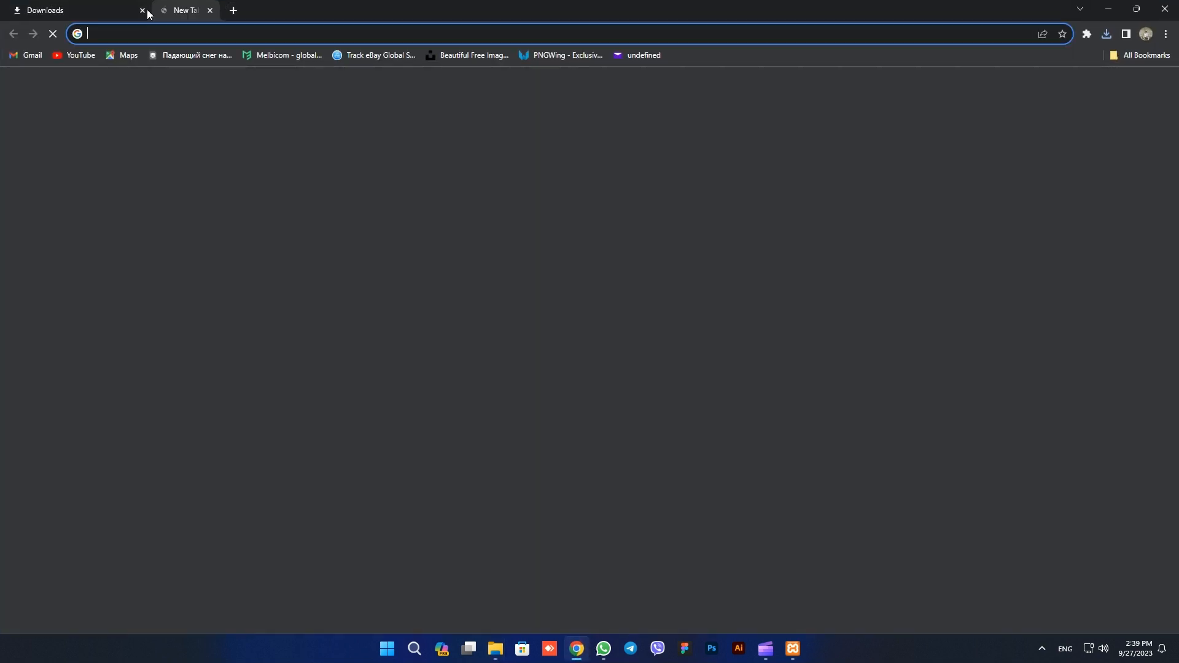
left_click(144, 11)
type("localhost")
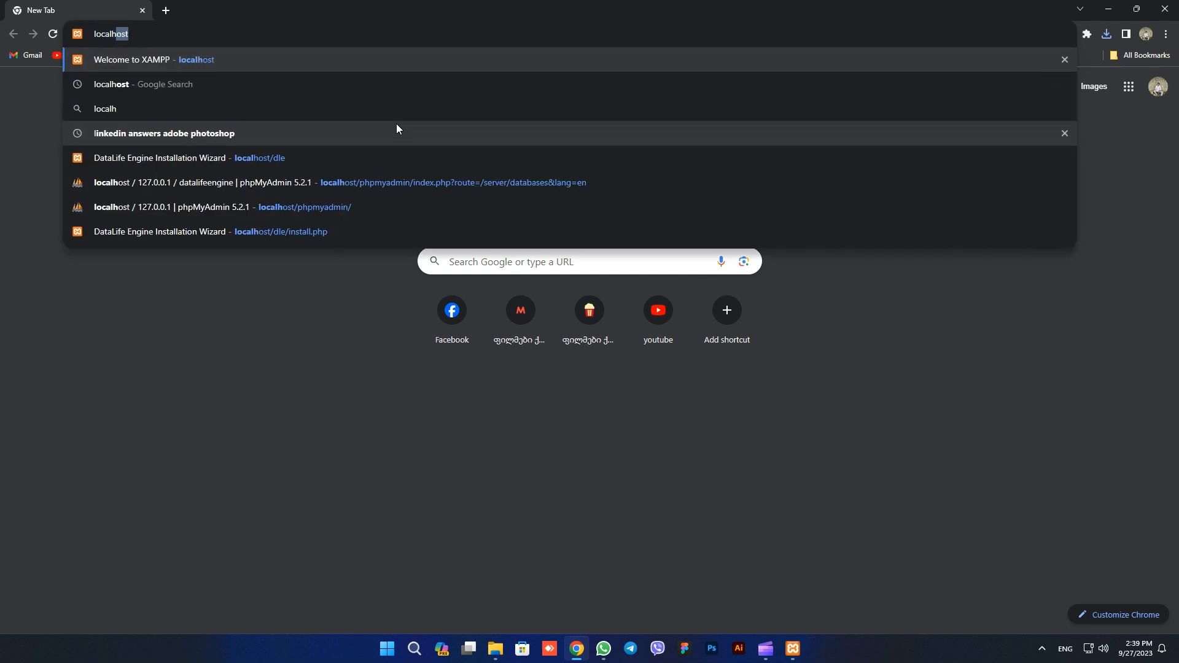
key("Return")
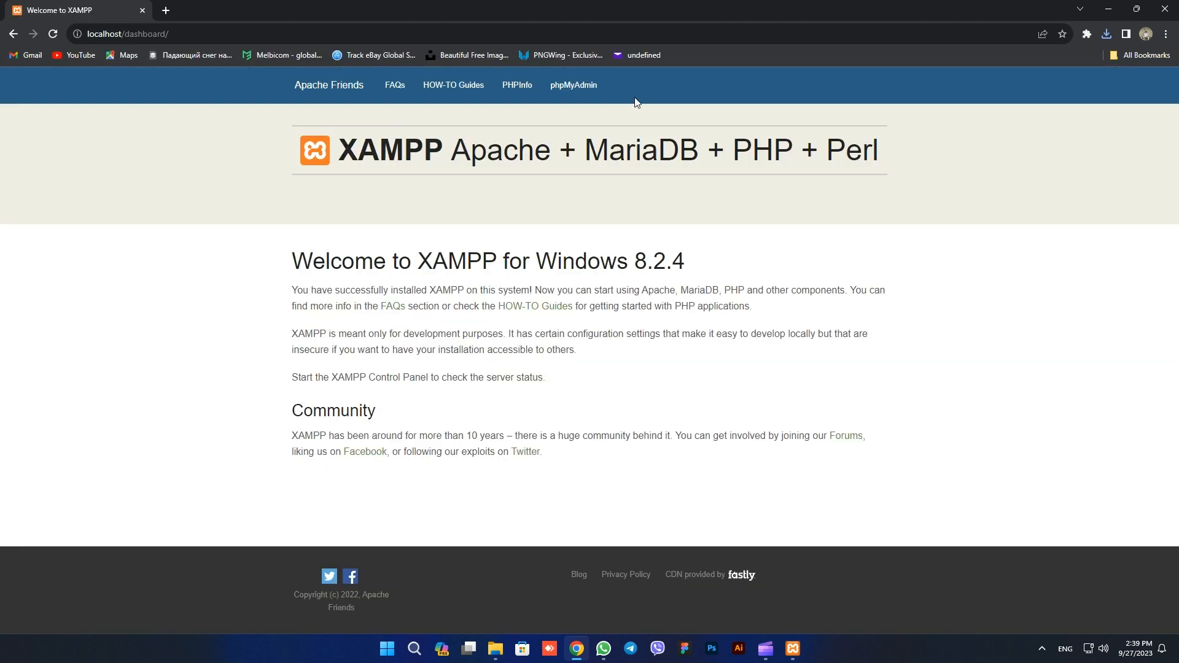
left_click(576, 81)
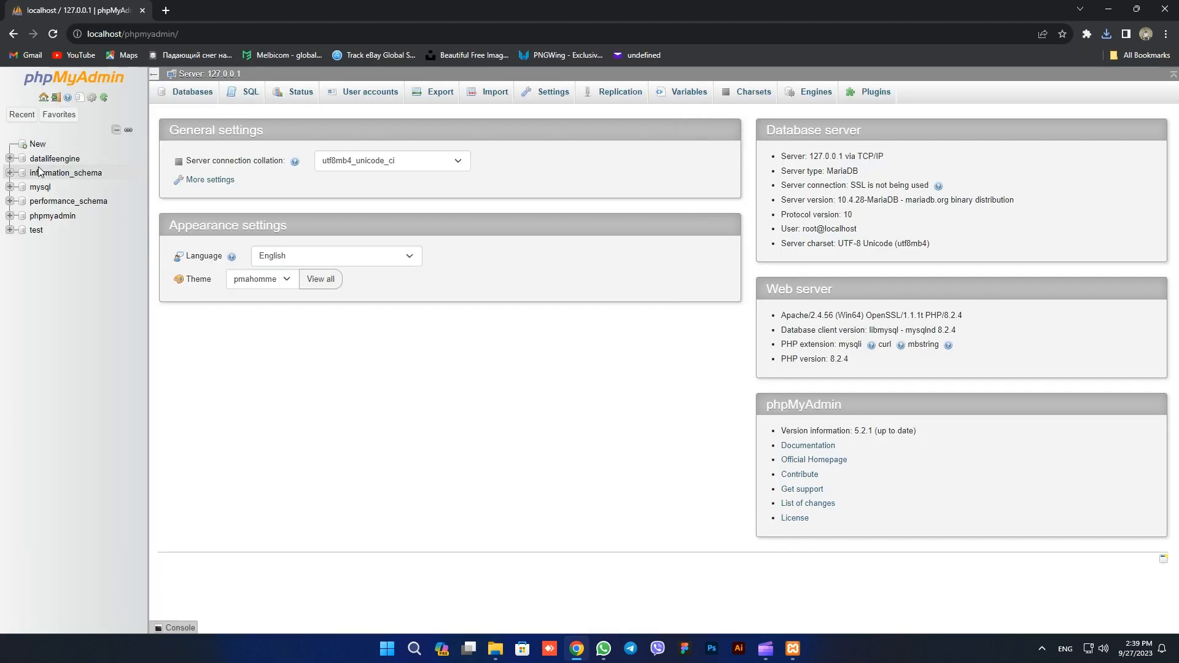
Create a new database named datalifetest in phpMyAdmin
left_click(191, 94)
left_click(234, 188)
type("da")
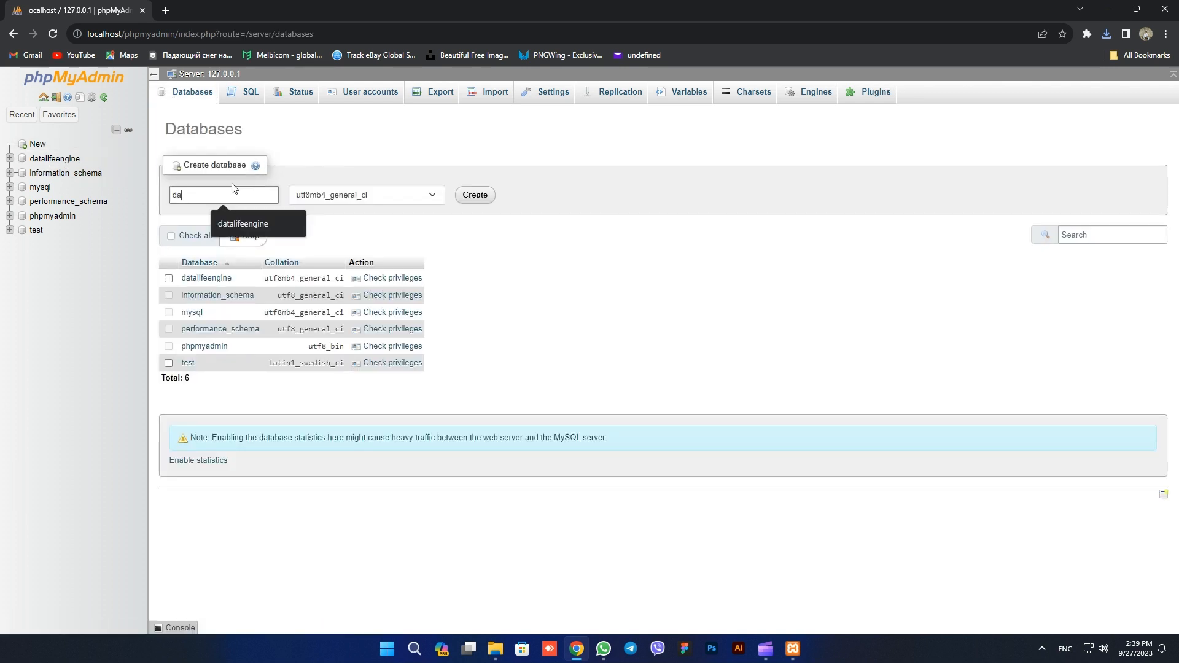
type("talifetest")
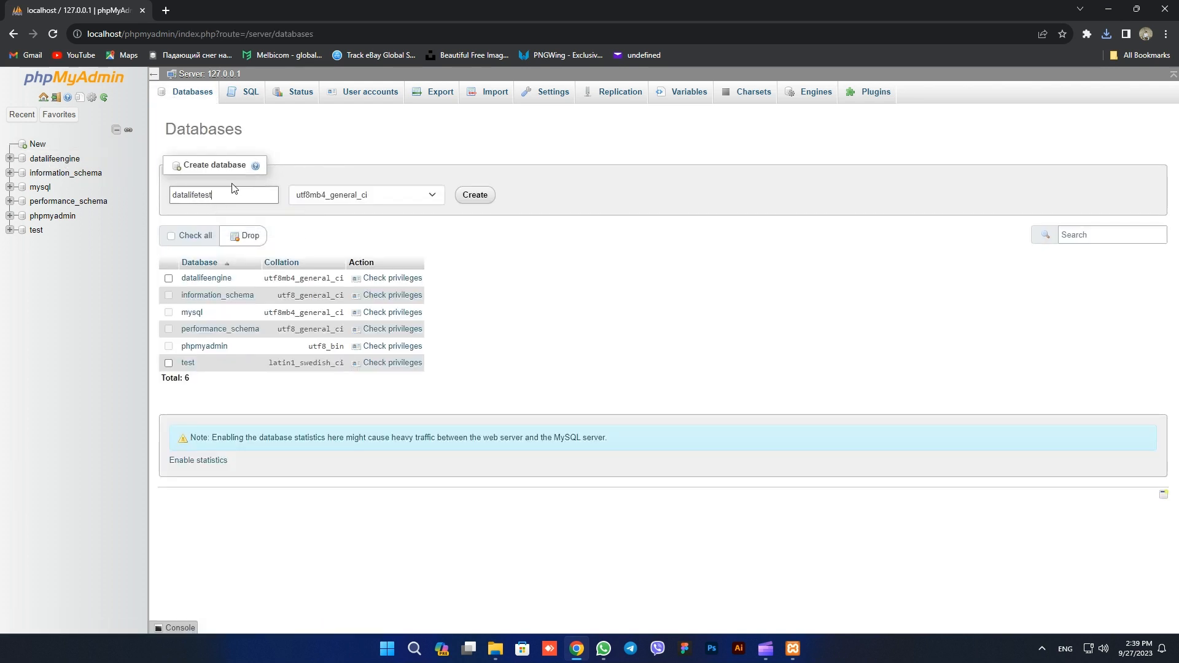
left_click(484, 196)
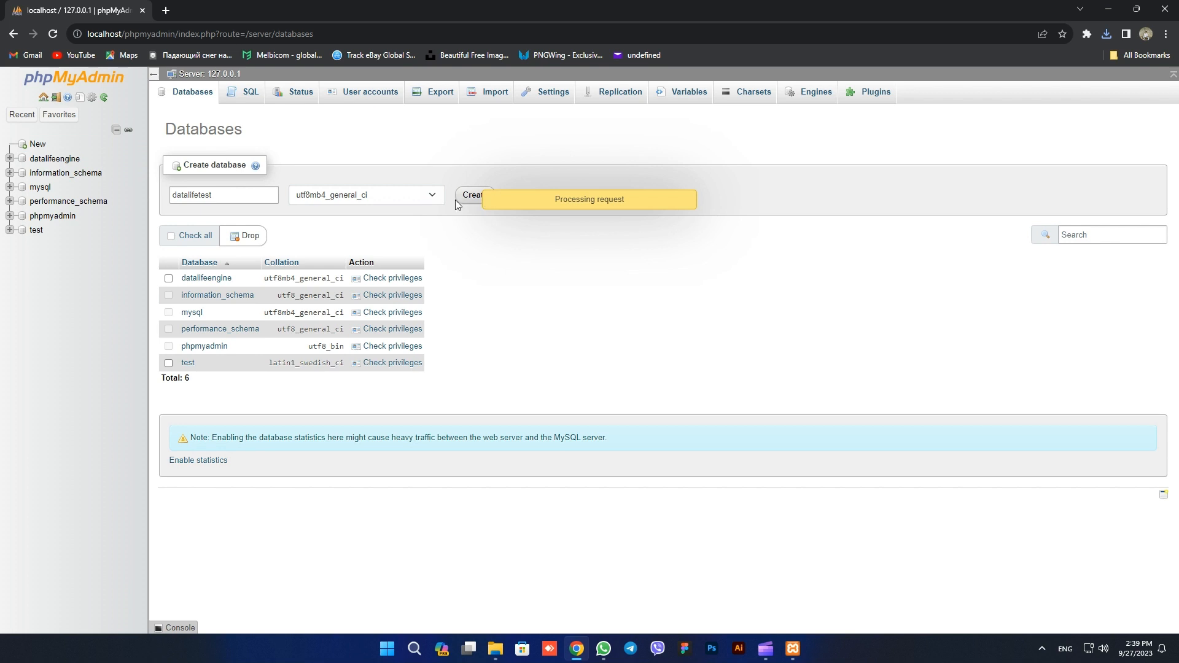
Open localhost/dle in a new tab, start the DataLife Engine installation, and proceed to the PHP components check to review ZipArchive support
left_click(166, 10)
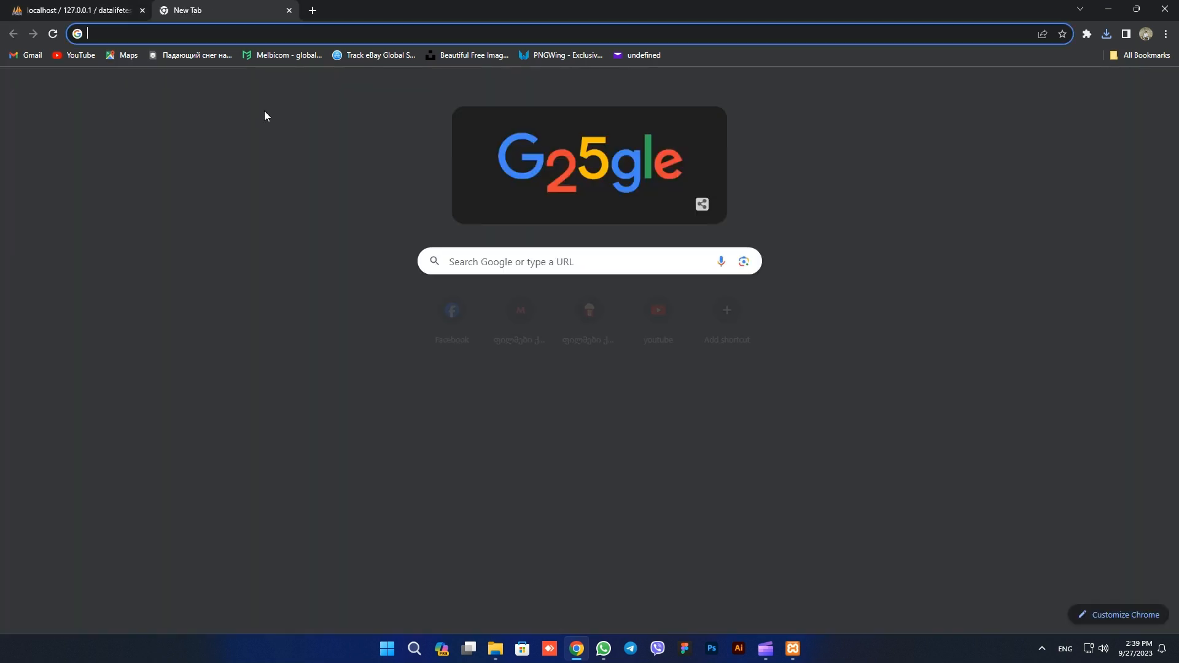
type("localhost/dl")
key("Return")
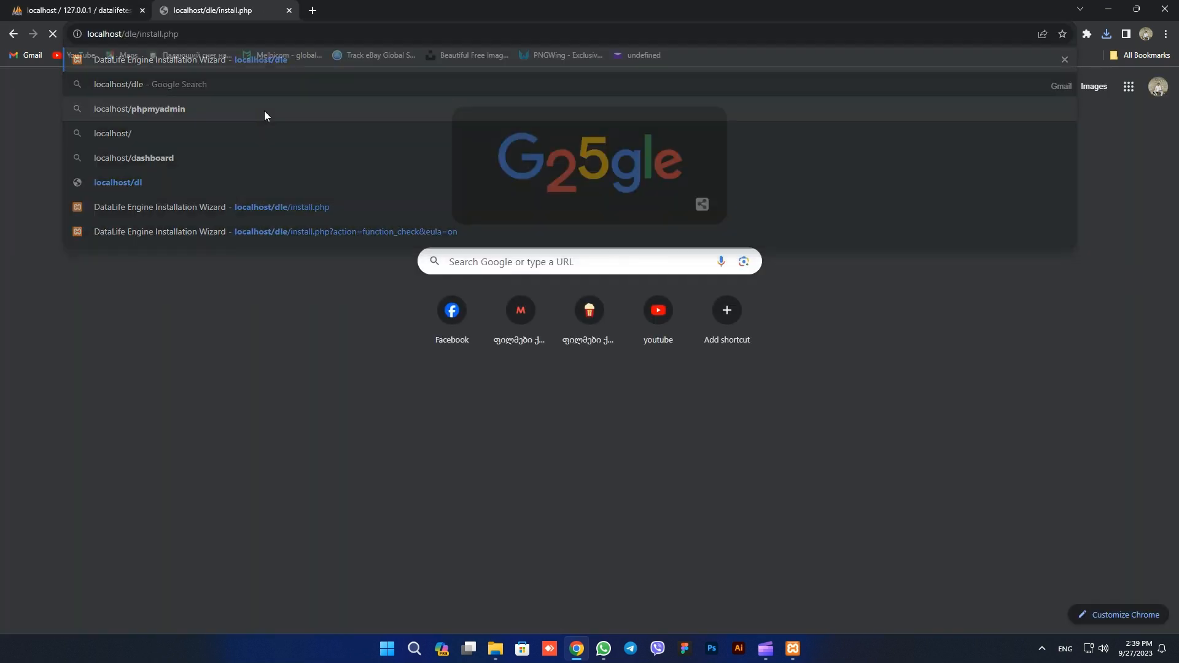
left_click(431, 285)
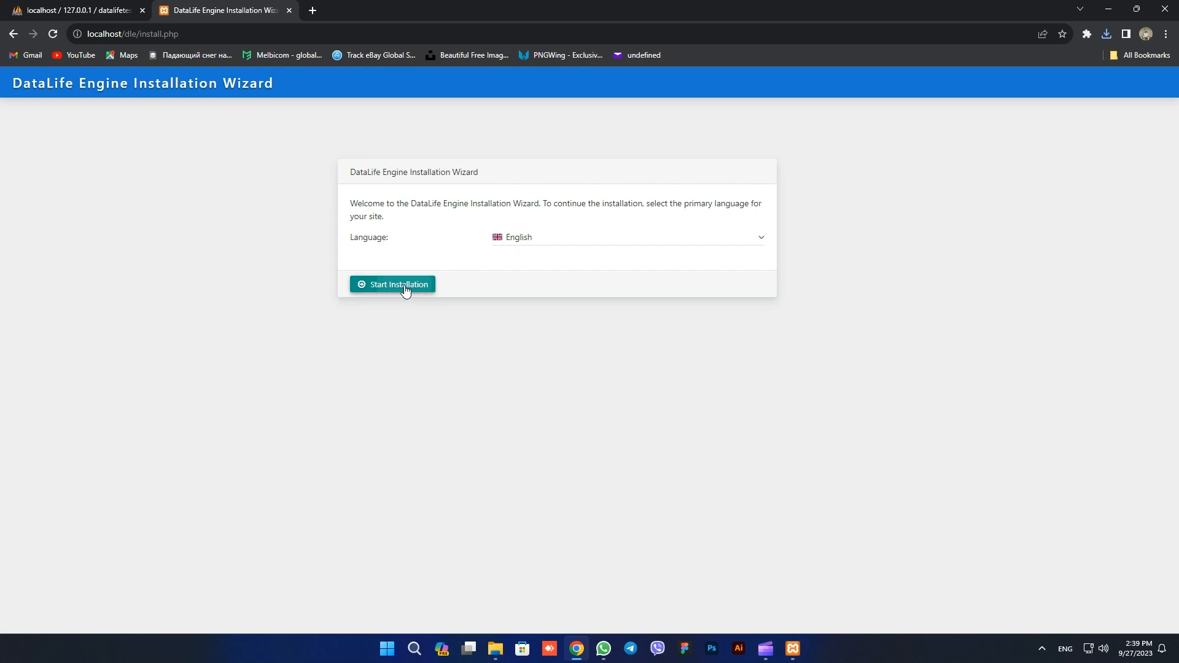
left_click(238, 411)
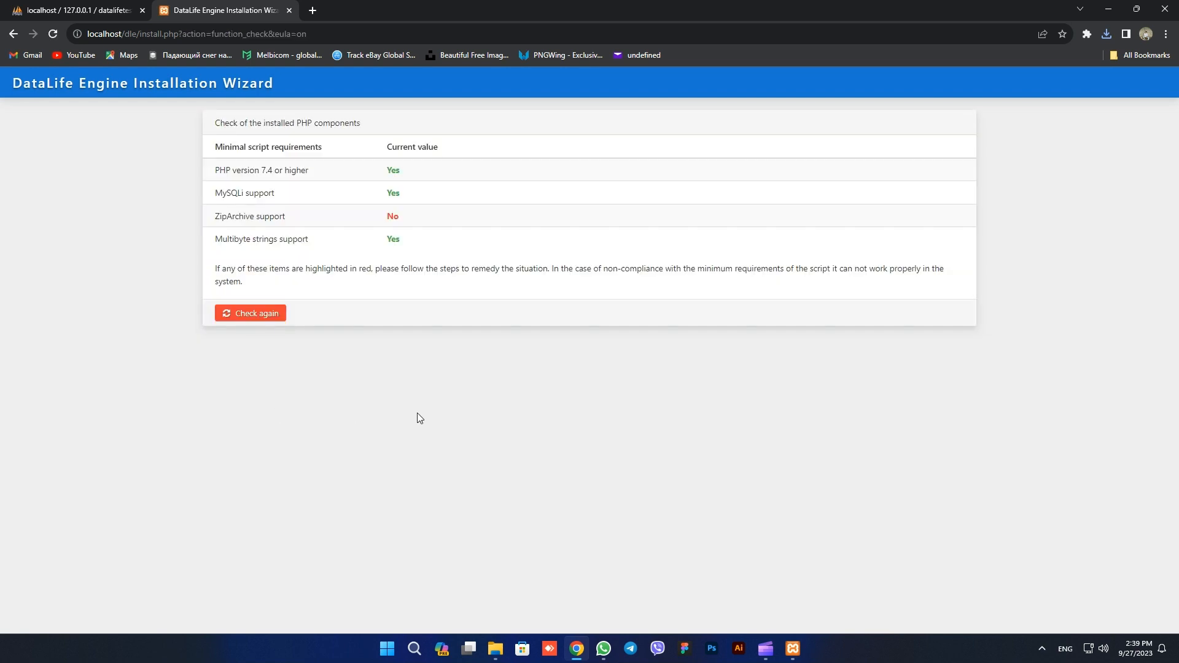
left_click_drag(208, 211, 414, 217)
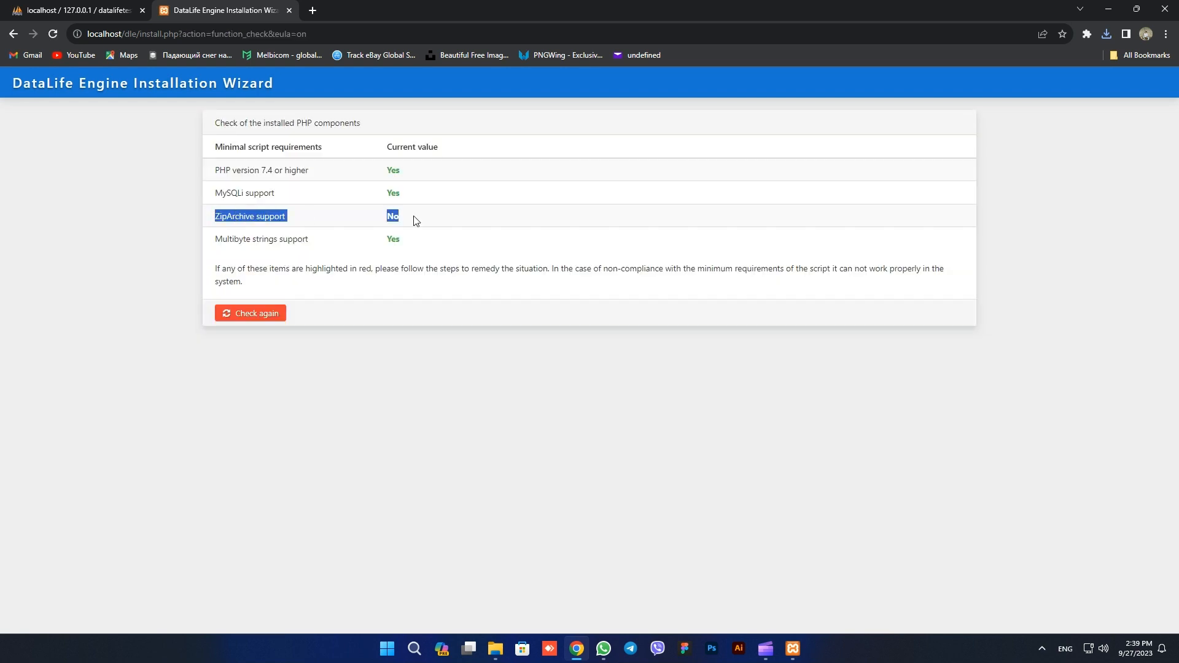
left_click(478, 237)
Switch to the XAMPP Control Panel and stop the Apache and MySQL modules
left_click(793, 648)
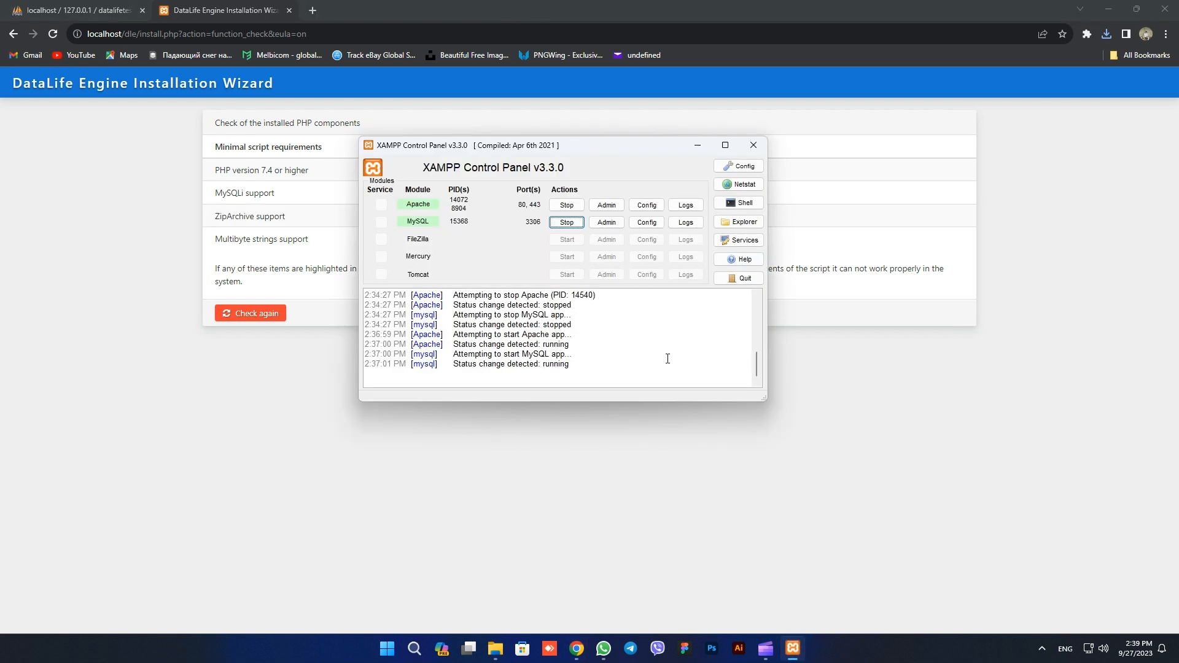
left_click(567, 204)
left_click(566, 222)
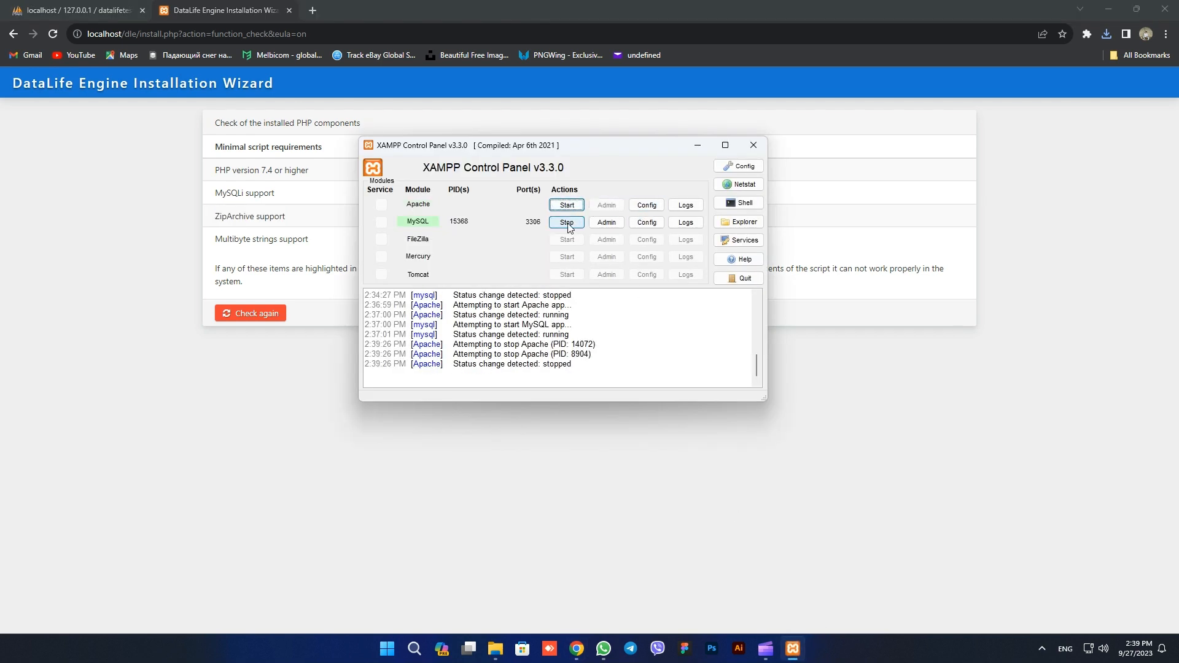
Open Apache's php.ini and enable the zip extension by removing the semicolon before extension=zip
left_click(647, 204)
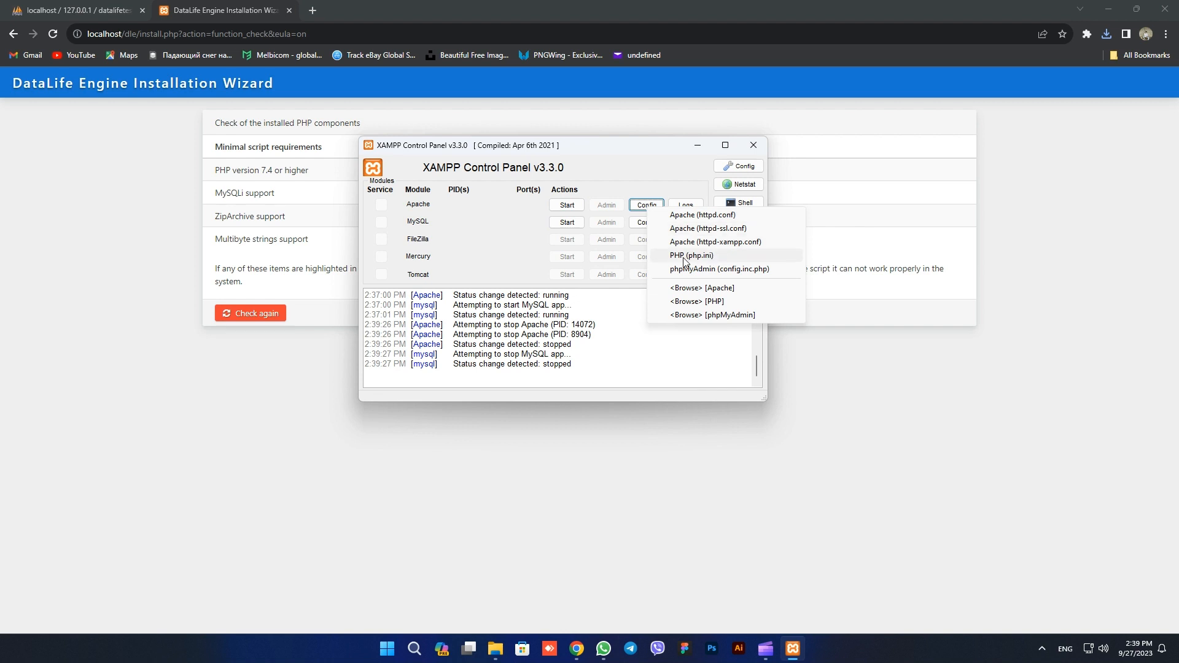
left_click(726, 261)
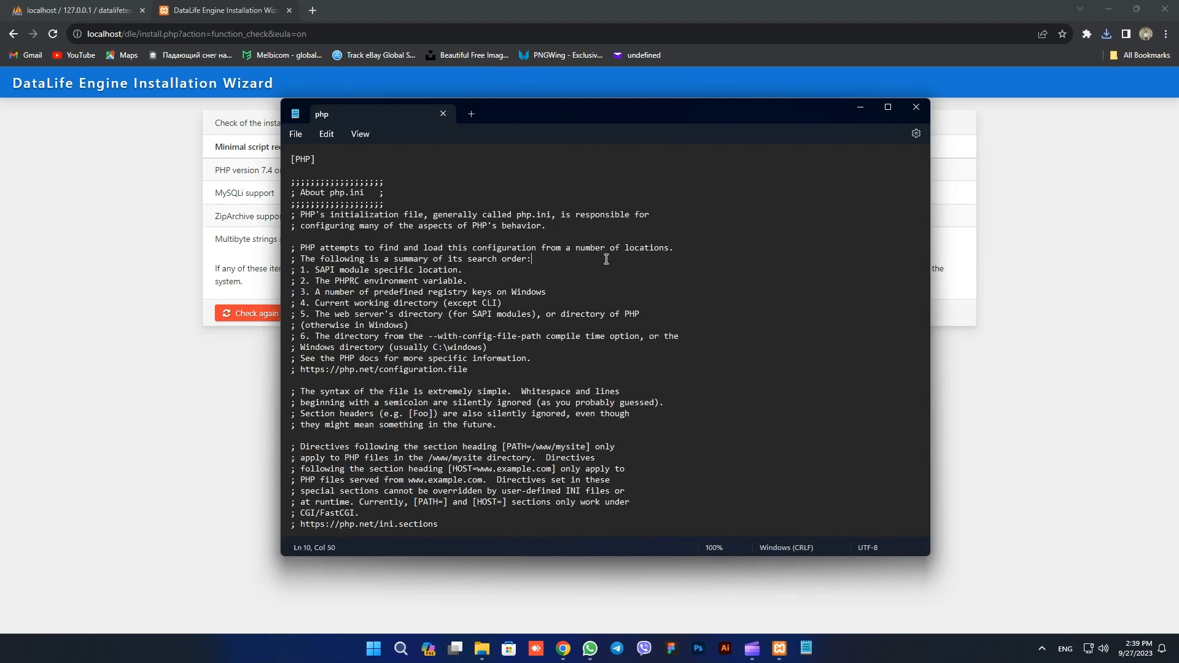
key("ctrl+f")
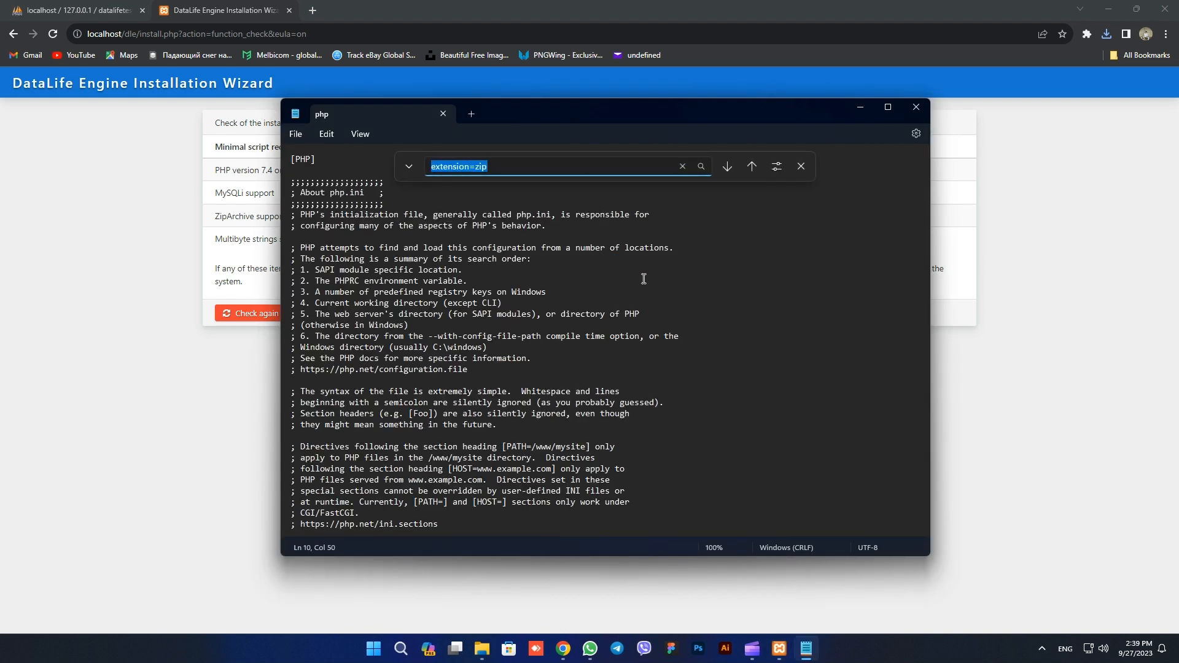
key("Return")
scroll(466, 368, "down", 2)
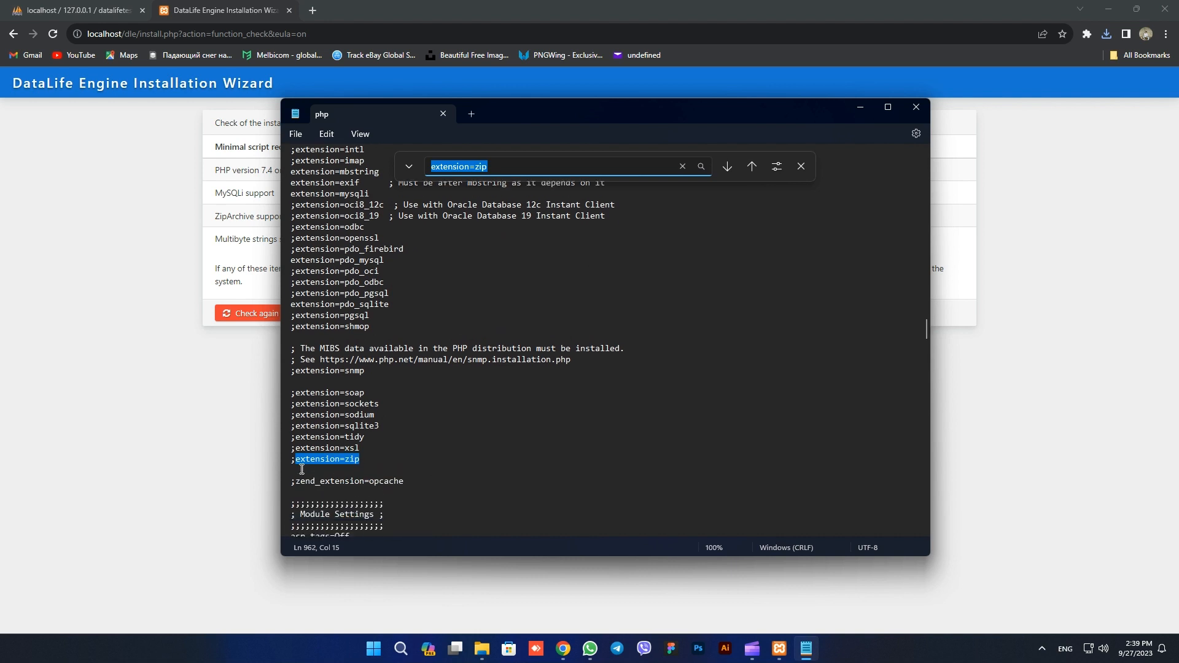
left_click(296, 461)
key("BackSpace")
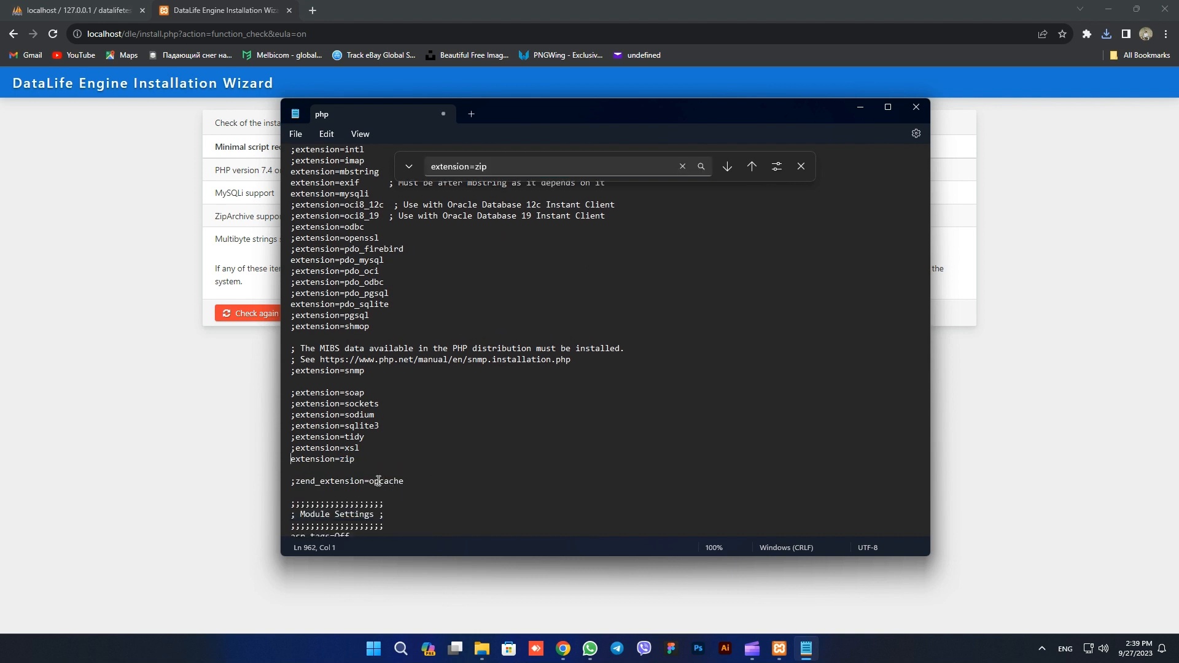
Find extension=gd in php.ini, uncomment it, and save and close the file
left_click(479, 168)
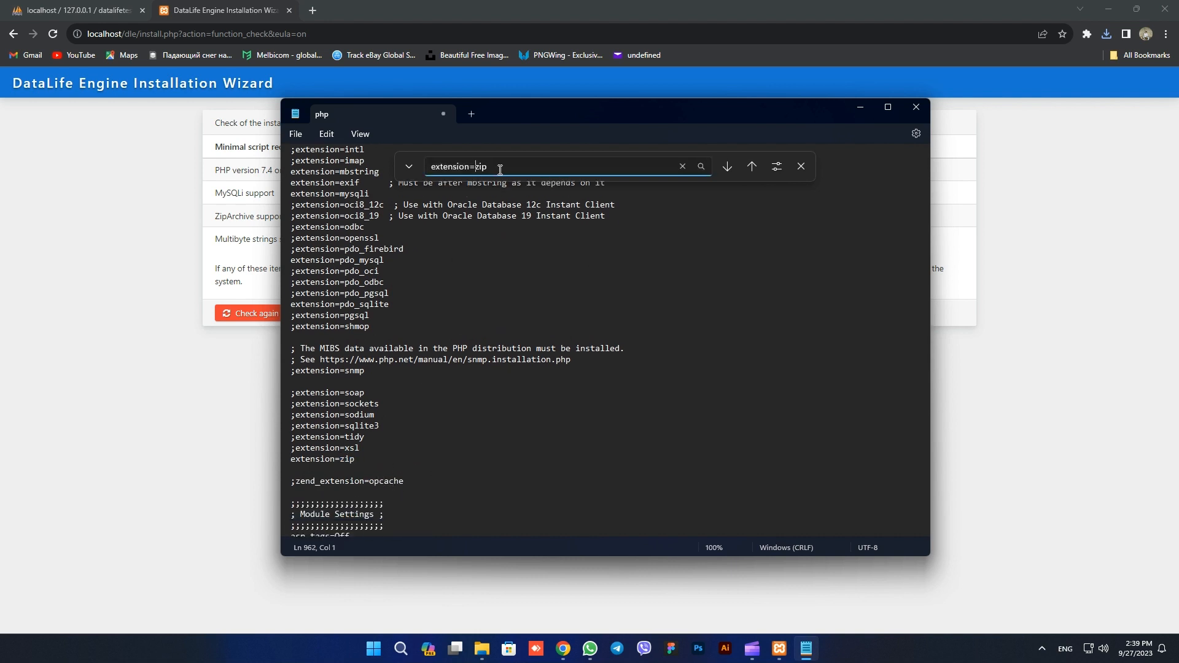
type("gd")
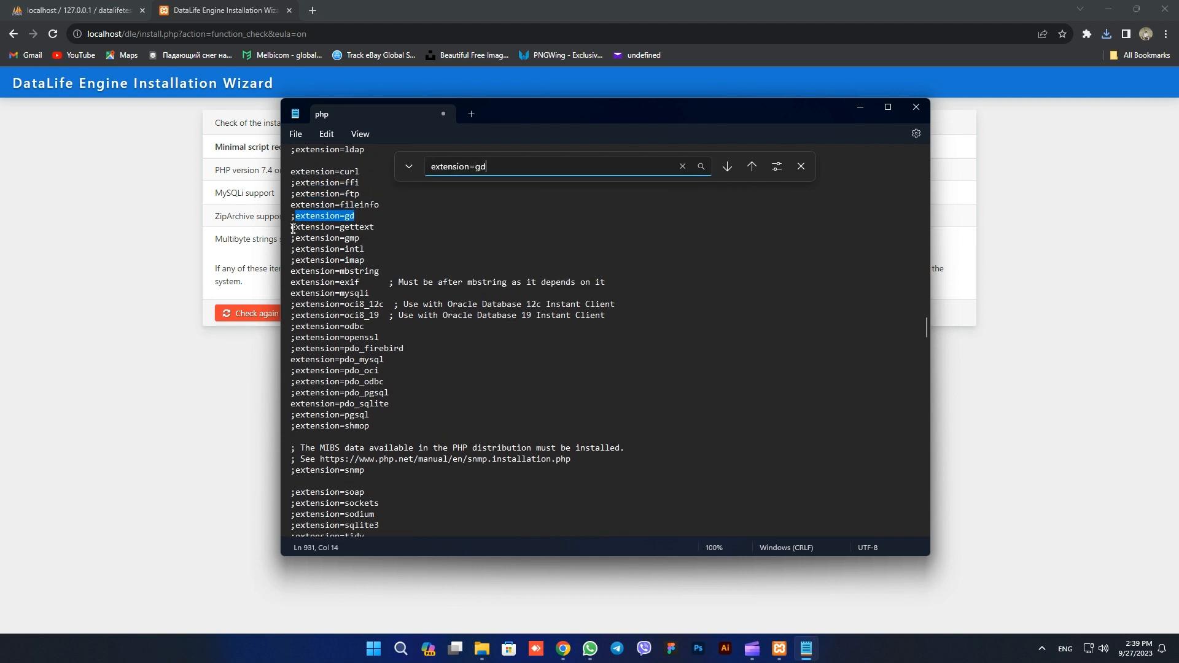
left_click(295, 218)
key("BackSpace")
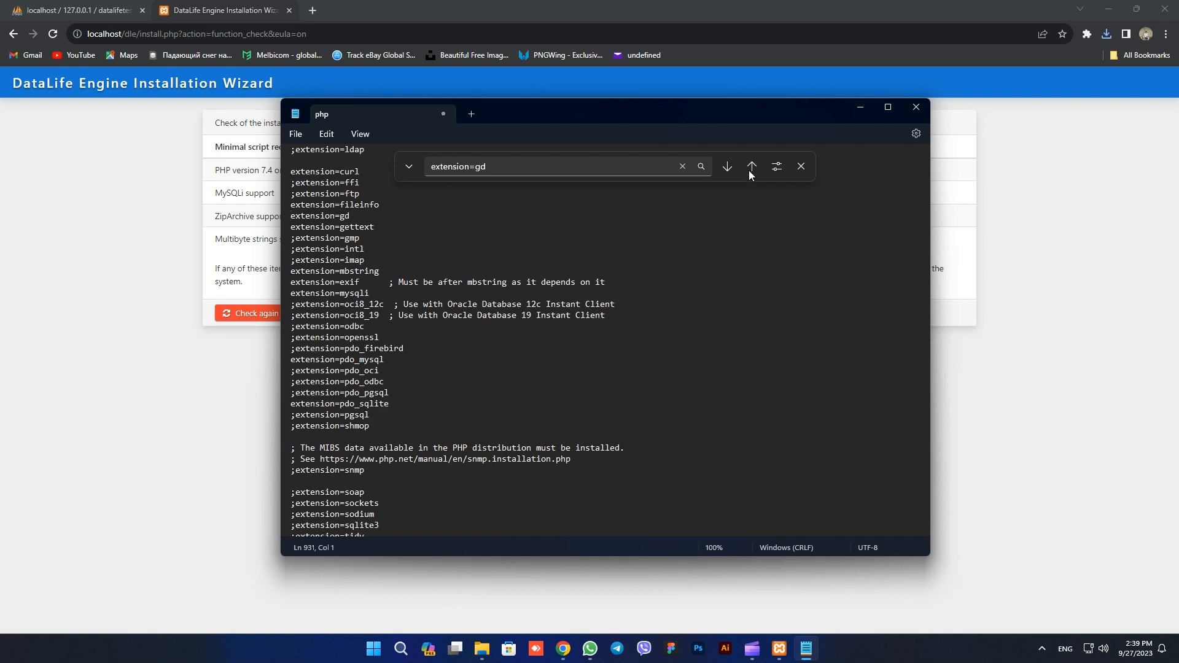
left_click(801, 166)
left_click(648, 240)
key("ctrl+s")
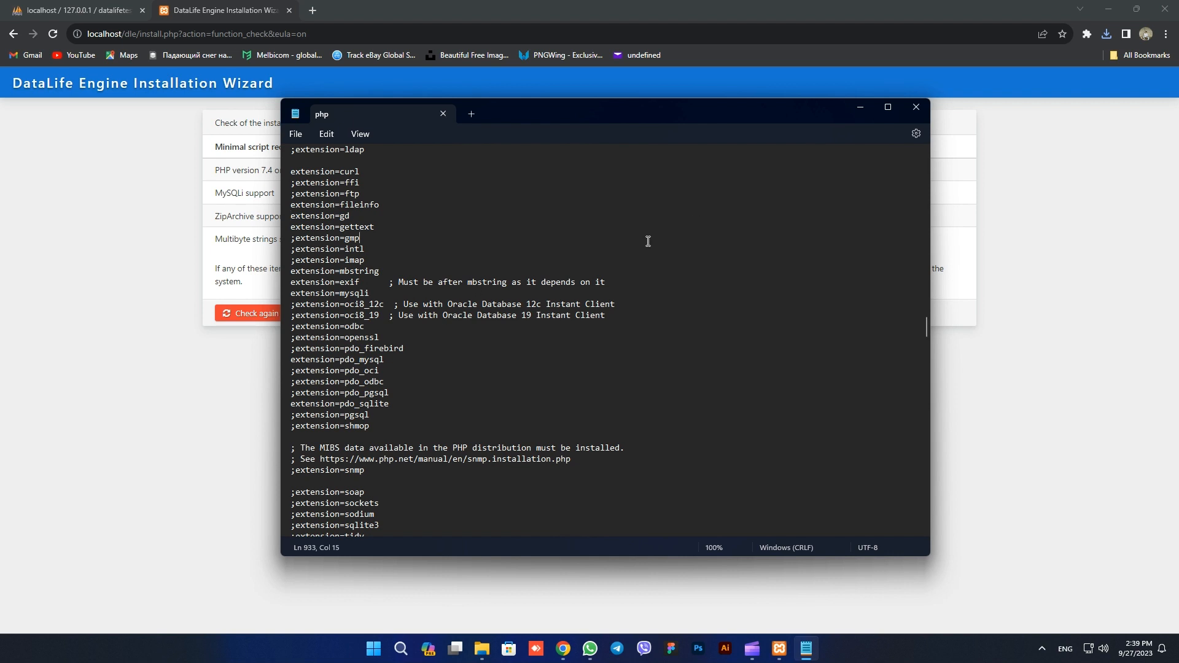
left_click(913, 109)
Start MySQL and Apache again in the XAMPP Control Panel and recheck the PHP components in the installation wizard
left_click(791, 652)
left_click(567, 222)
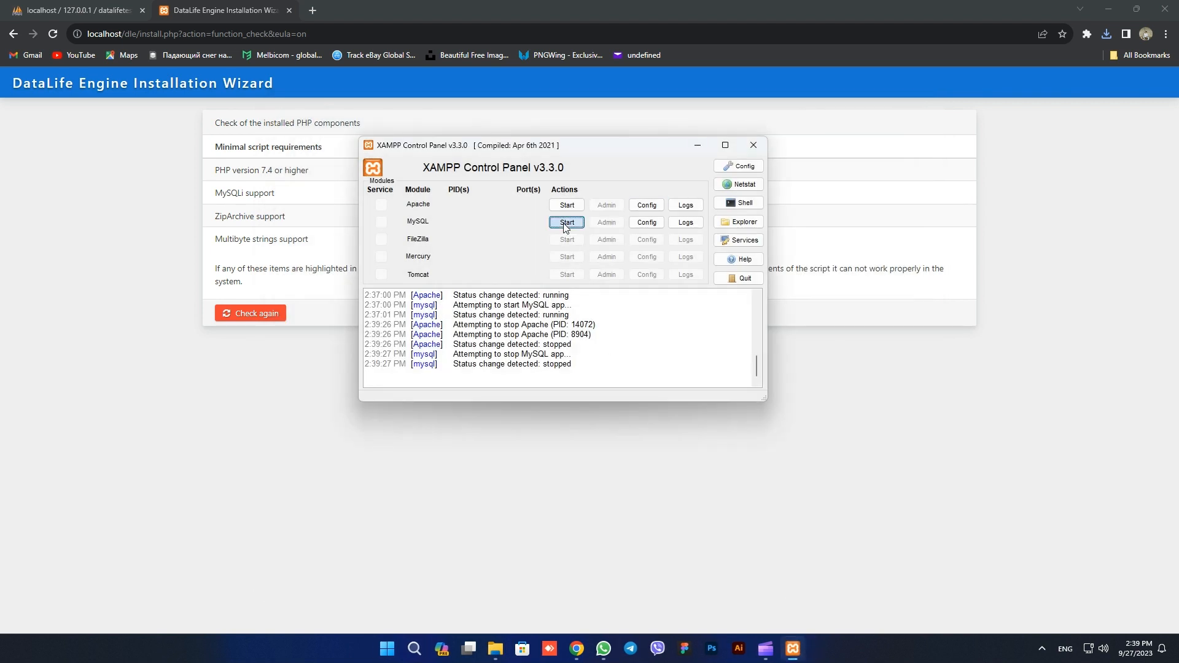
left_click(567, 205)
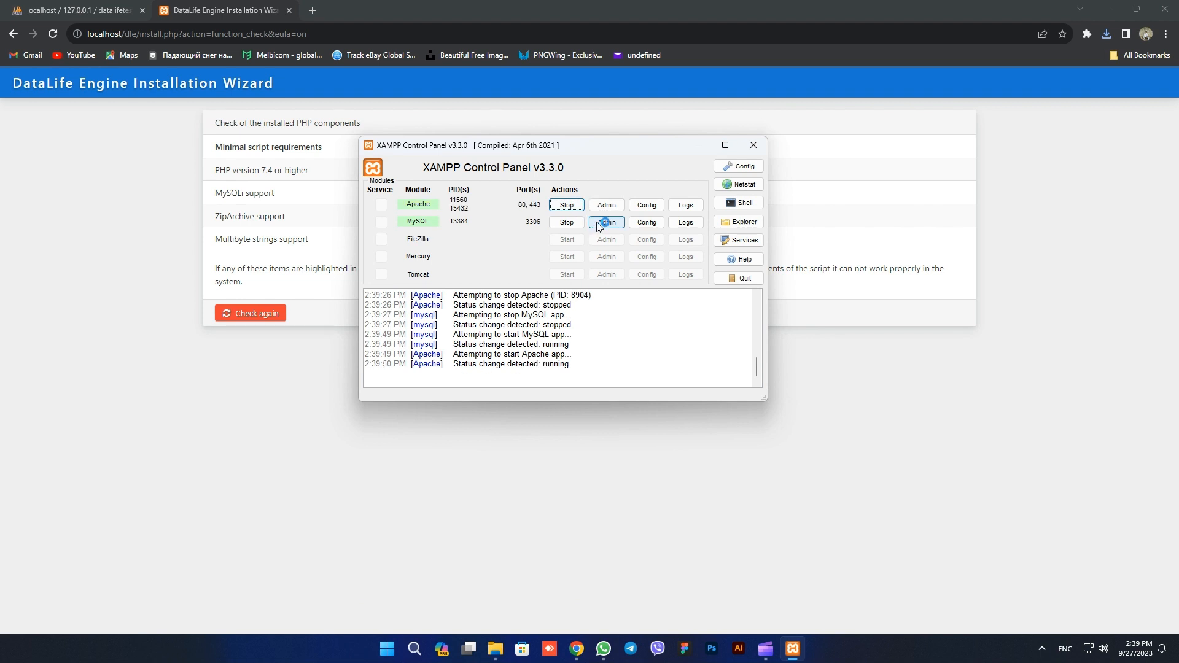
left_click(441, 420)
left_click(266, 315)
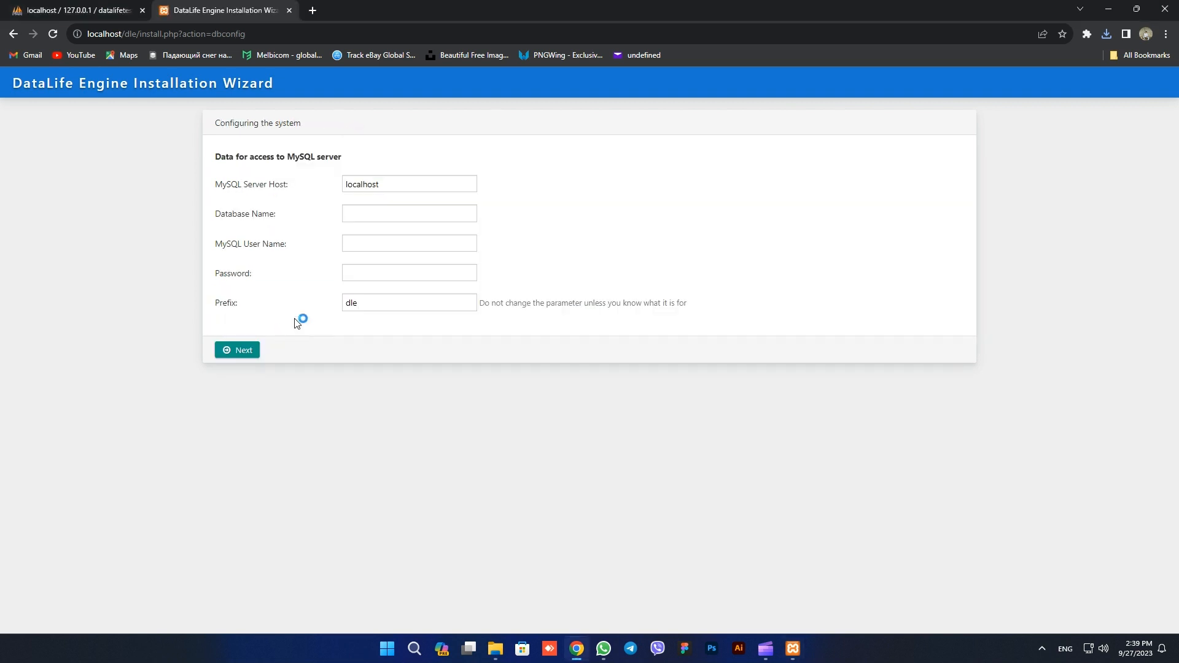
Copy the database name datalifetest from phpMyAdmin into the installation wizard's Database Name setting
left_click(372, 220)
left_click(86, 10)
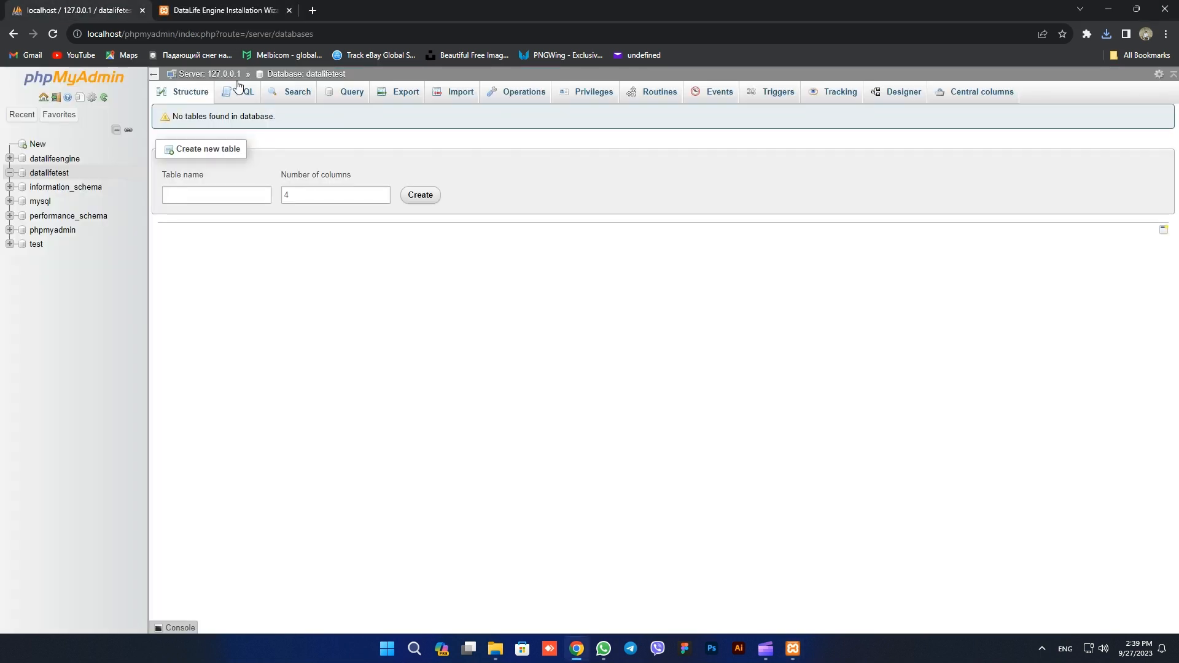
left_click_drag(355, 74, 310, 76)
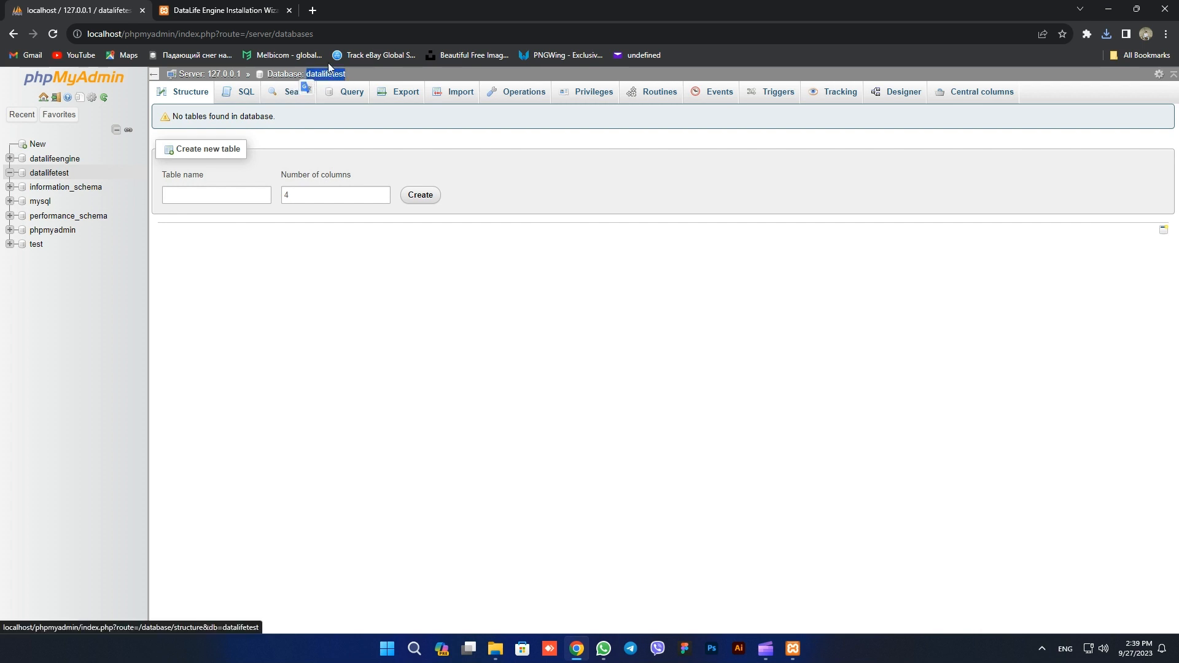
left_click(246, 9)
Set the MySQL user name to root, leave the database password empty, and submit the MySQL access data
left_click(375, 244)
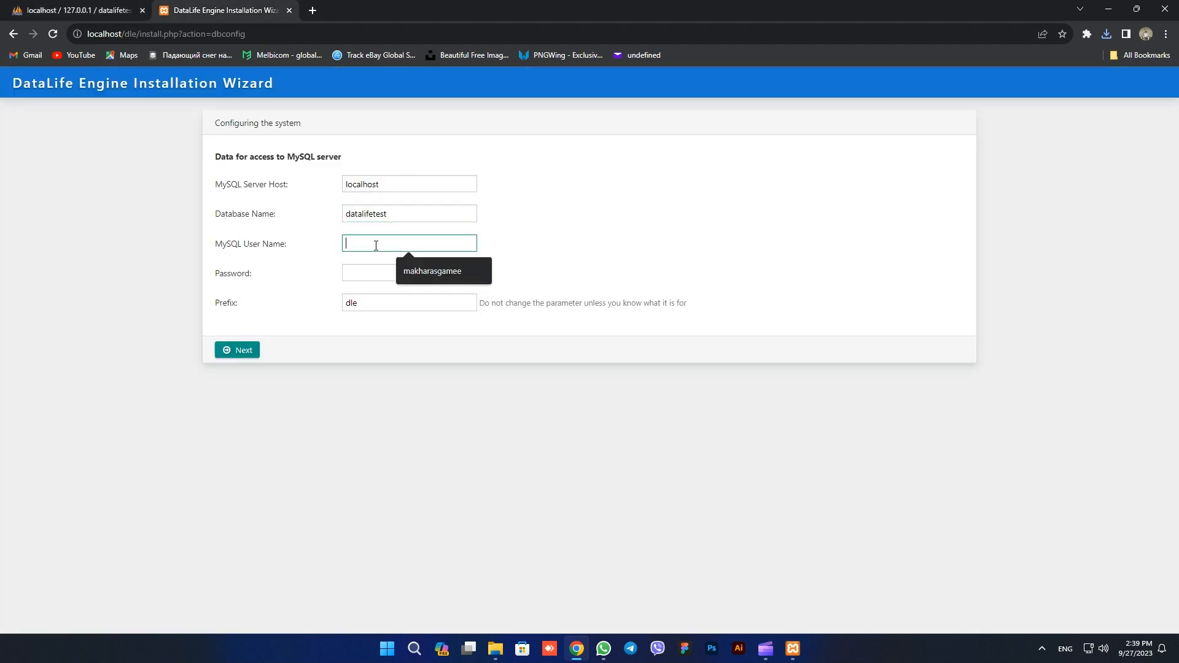
type("root")
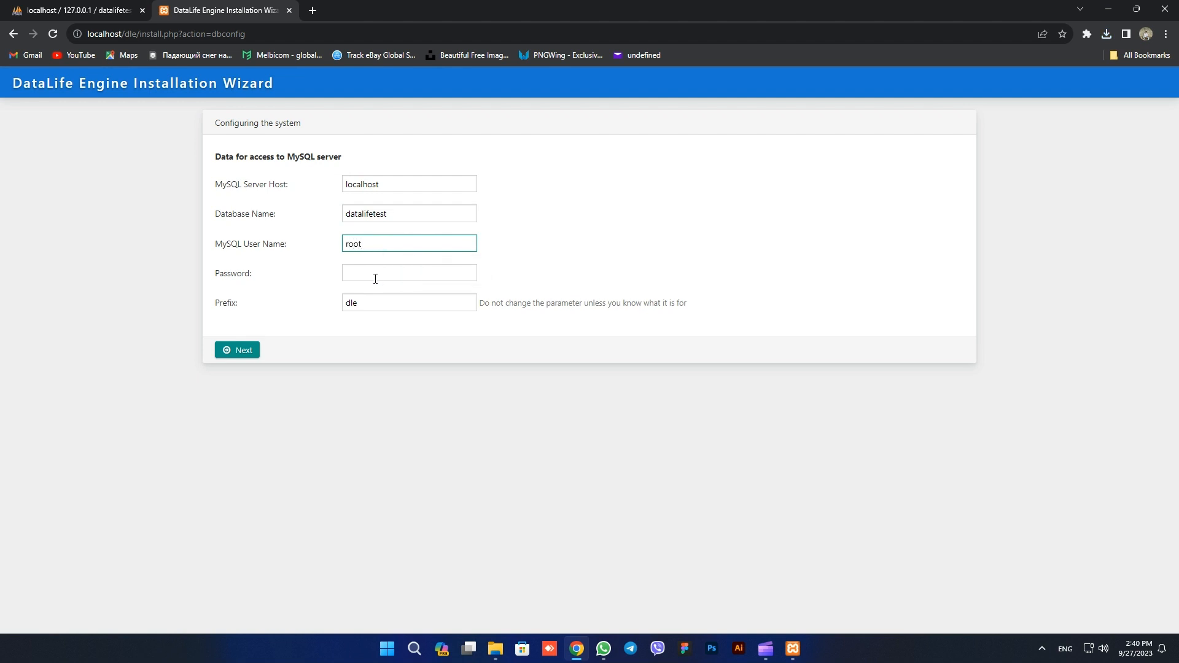
left_click(376, 277)
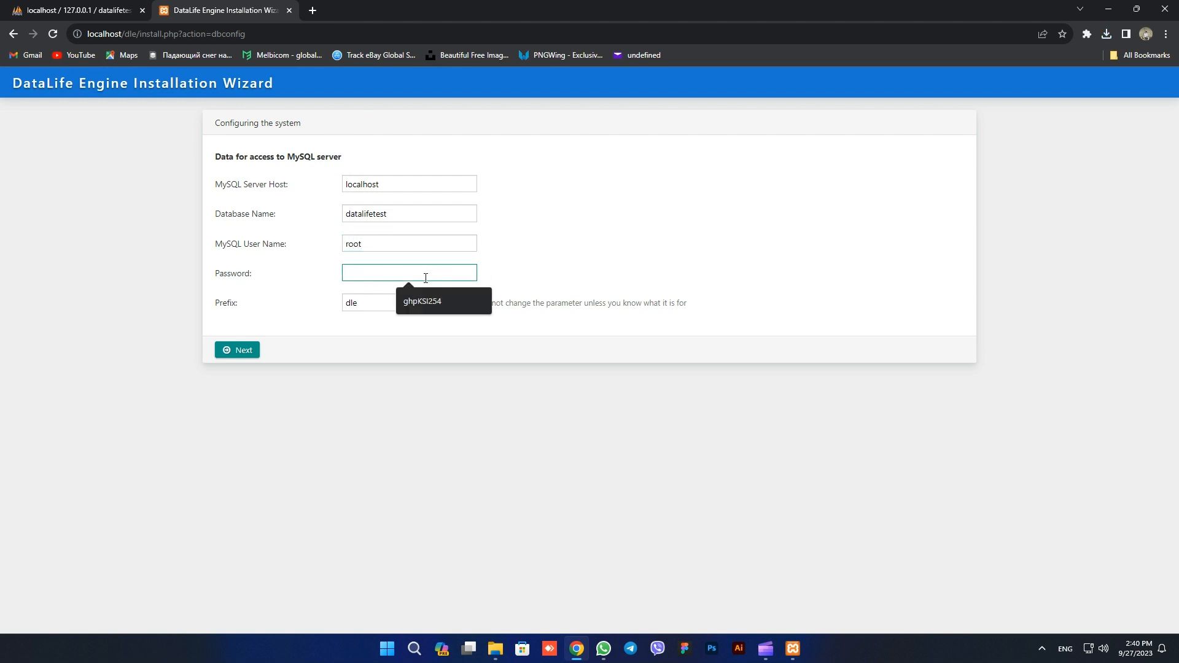
left_click(327, 352)
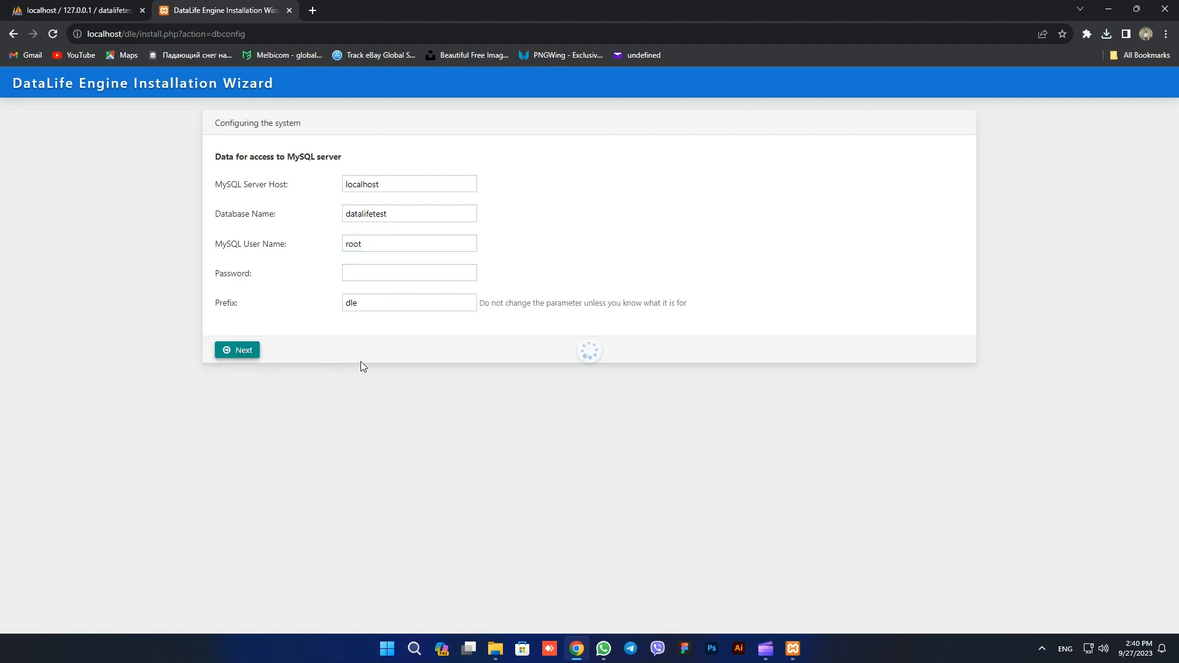
Enter the administrator's name, account password, password confirmation and e-mail, and continue the installation through to the finished site
left_click(457, 178)
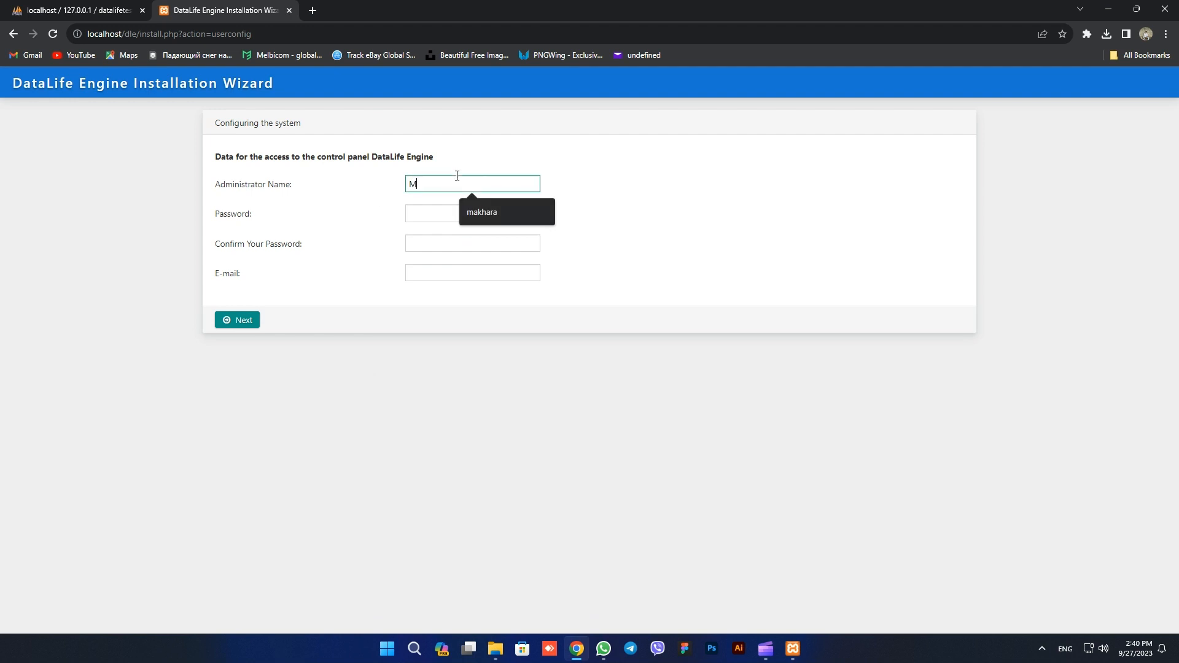
type("Makhara")
key("Tab")
type("1••••")
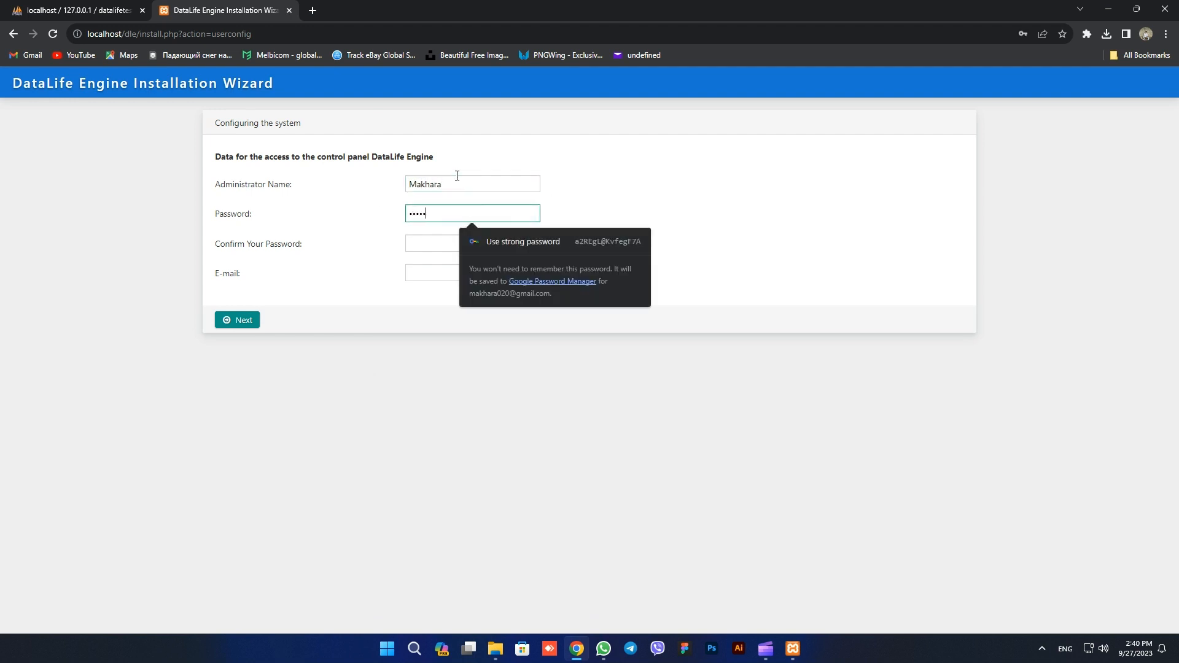
type("•••••")
key("Tab")
type("••••••••")
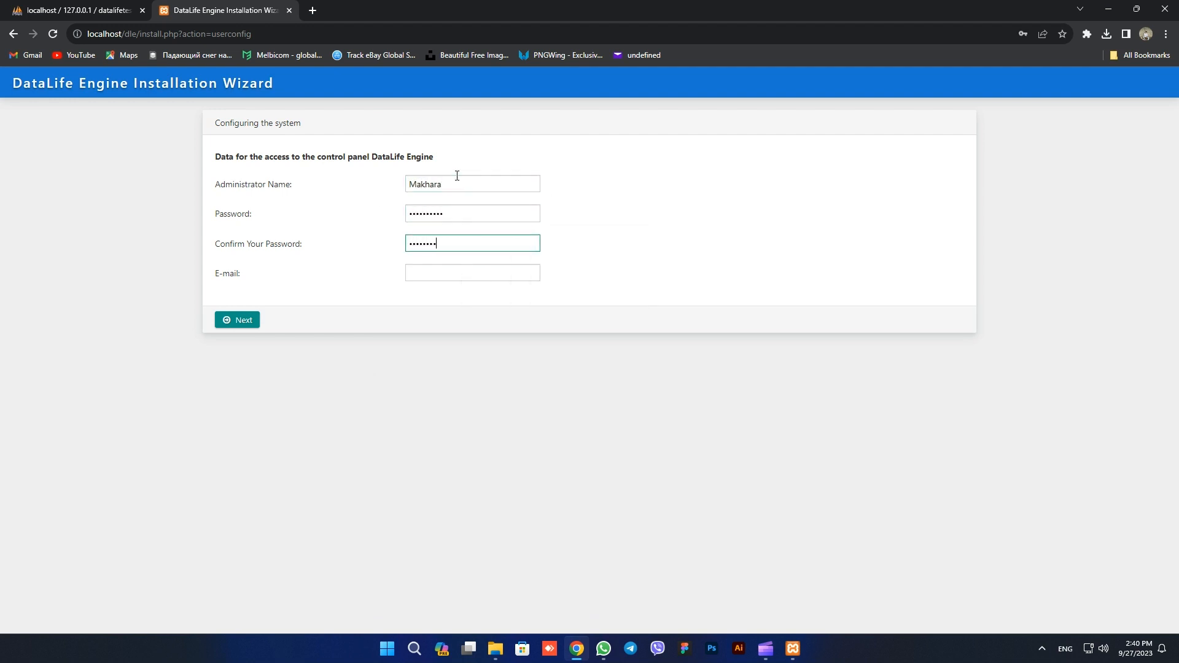
type("••")
key("Tab")
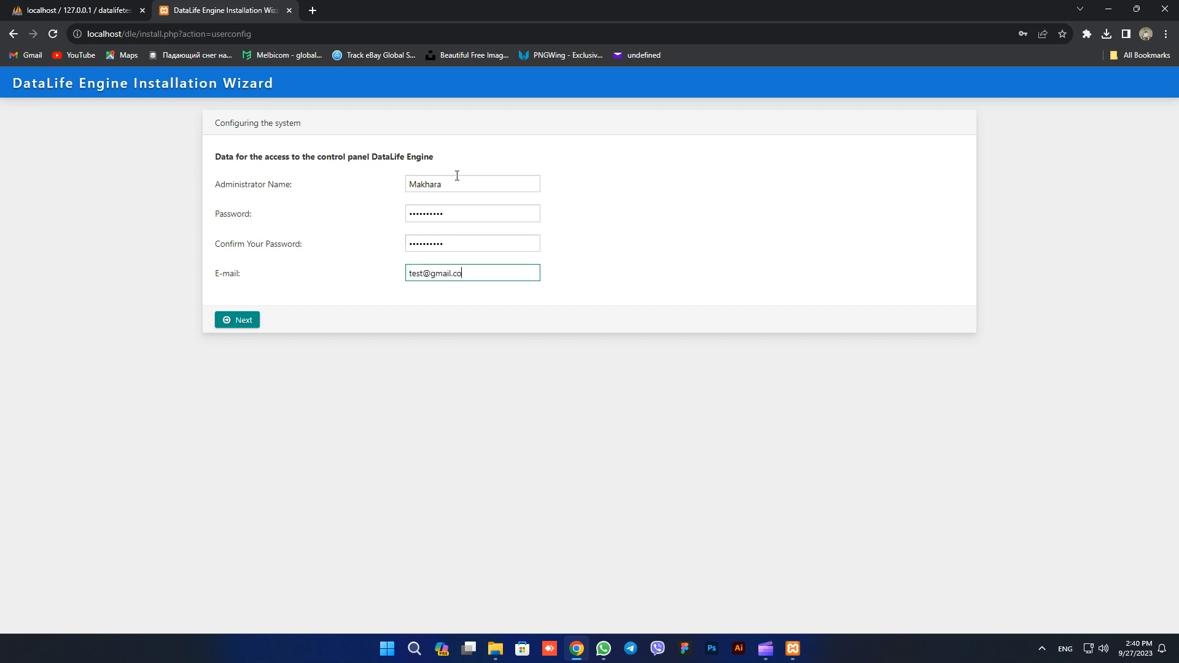
left_click(234, 321)
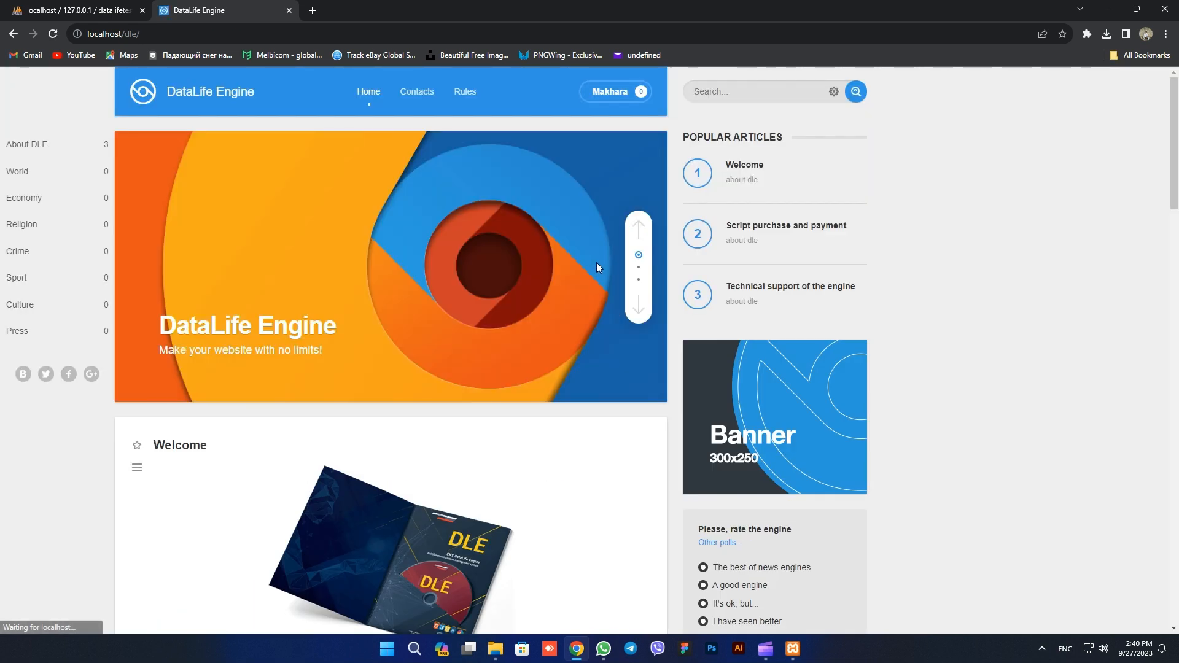
Switch to phpMyAdmin and examine the tables in the datalifetest database
left_click(91, 7)
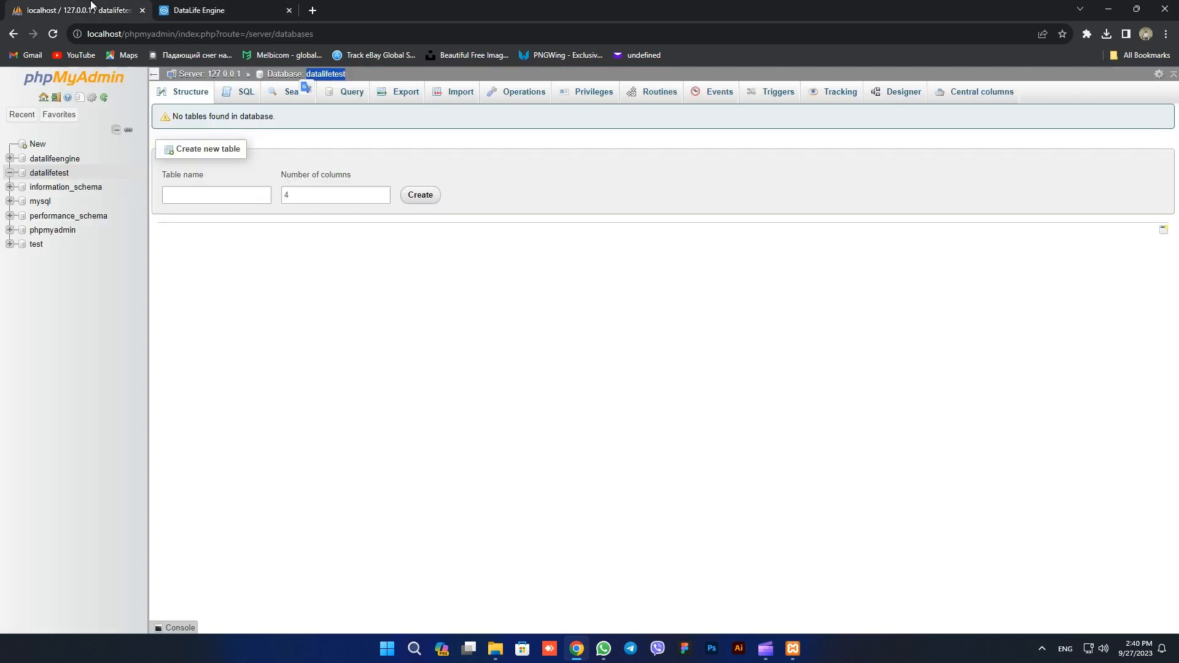
left_click(49, 173)
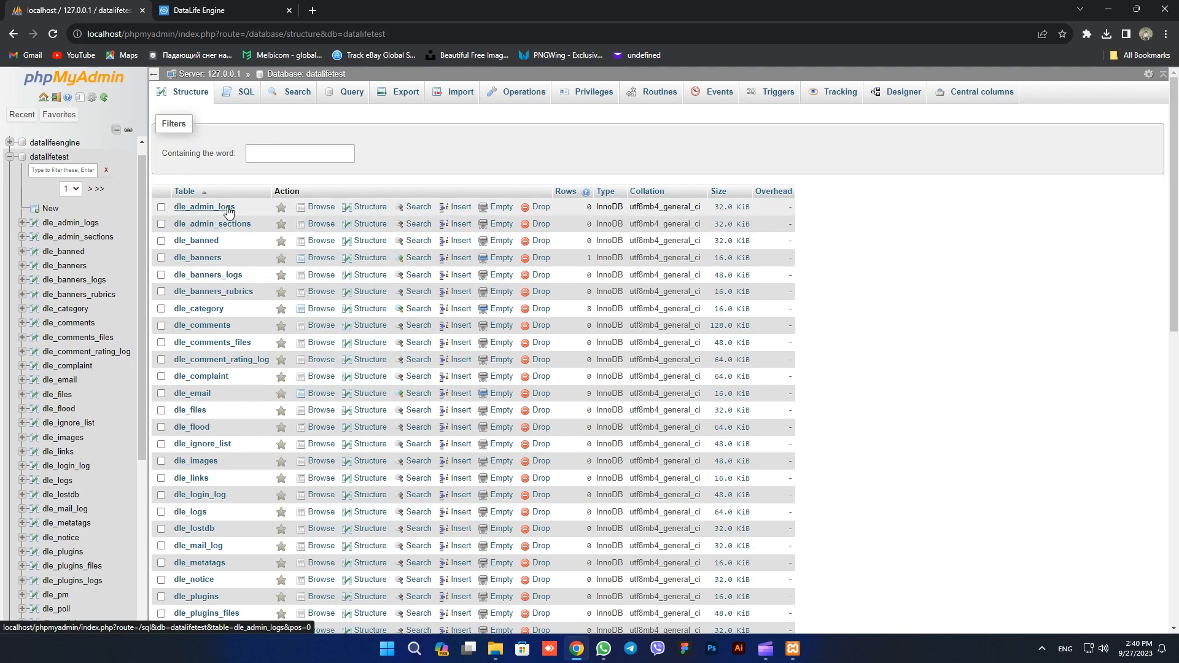
scroll(227, 210, "down", 6)
scroll(80, 258, "down", 6)
scroll(286, 322, "up", 4)
Open the Administration Panel from the site's account menu, look over its homepage, and return to the site's front page
key("ctrl+Tab")
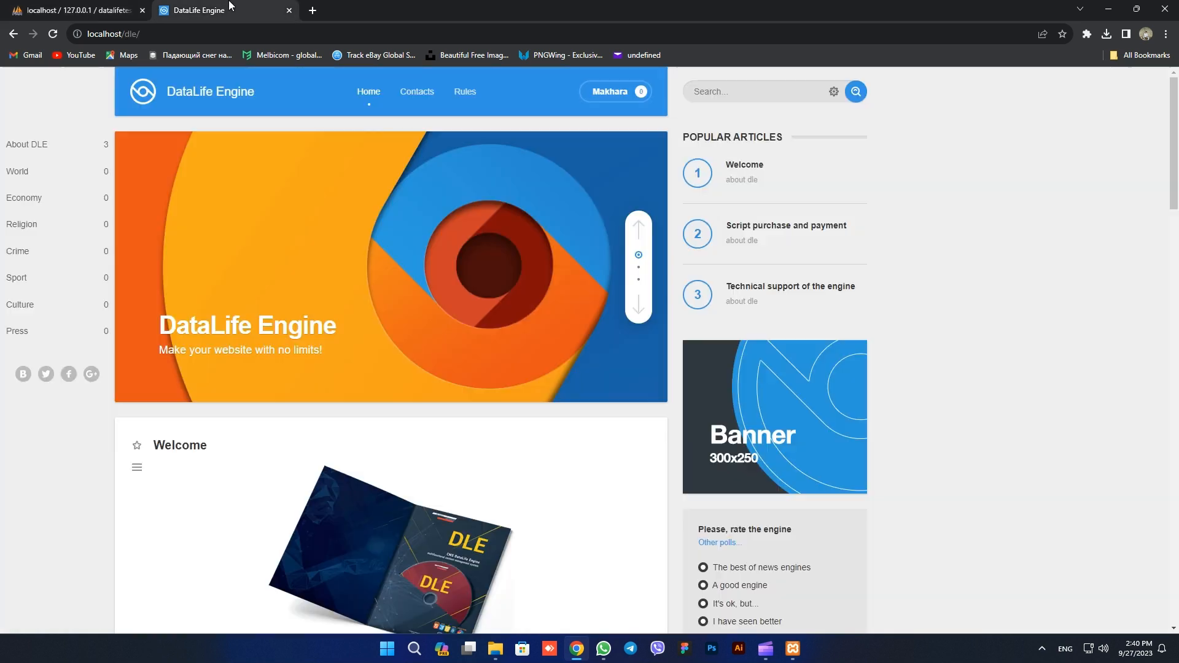
left_click(616, 92)
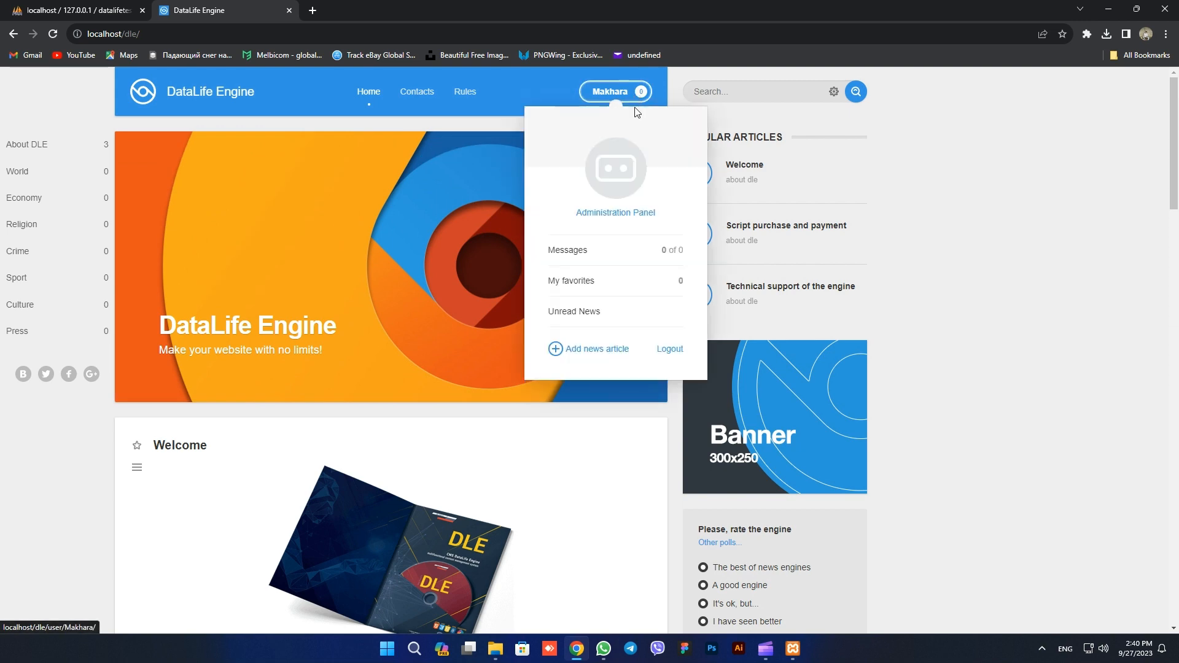
left_click(611, 218)
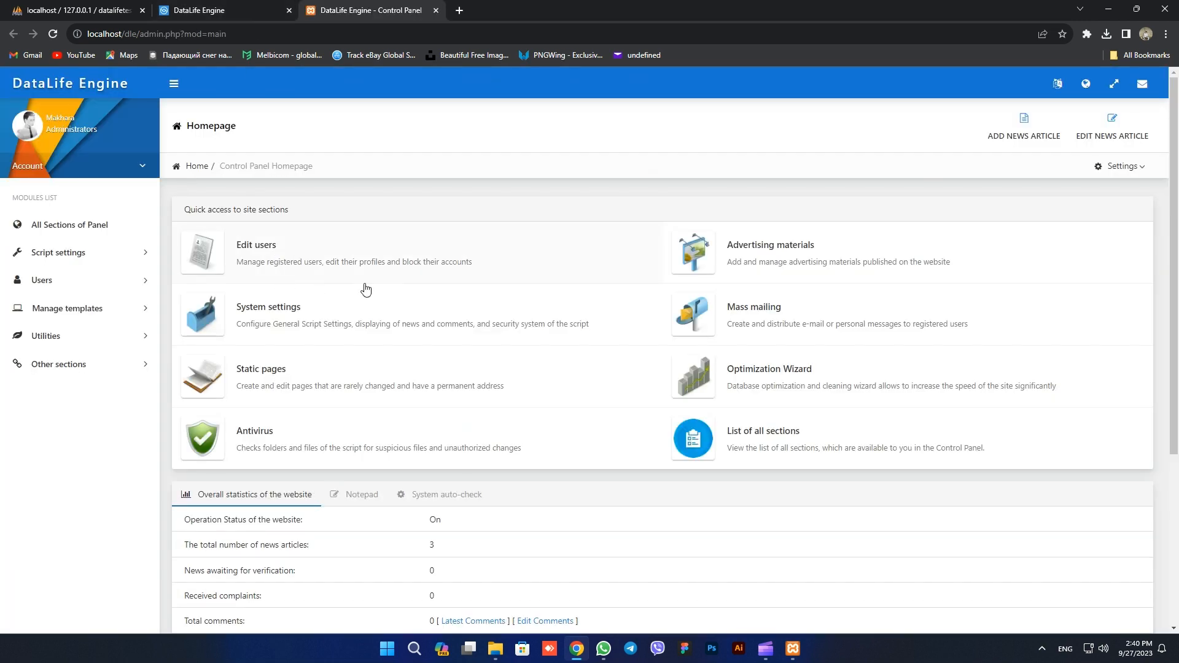
scroll(389, 292, "down", 5)
scroll(391, 297, "up", 5)
left_click(267, 11)
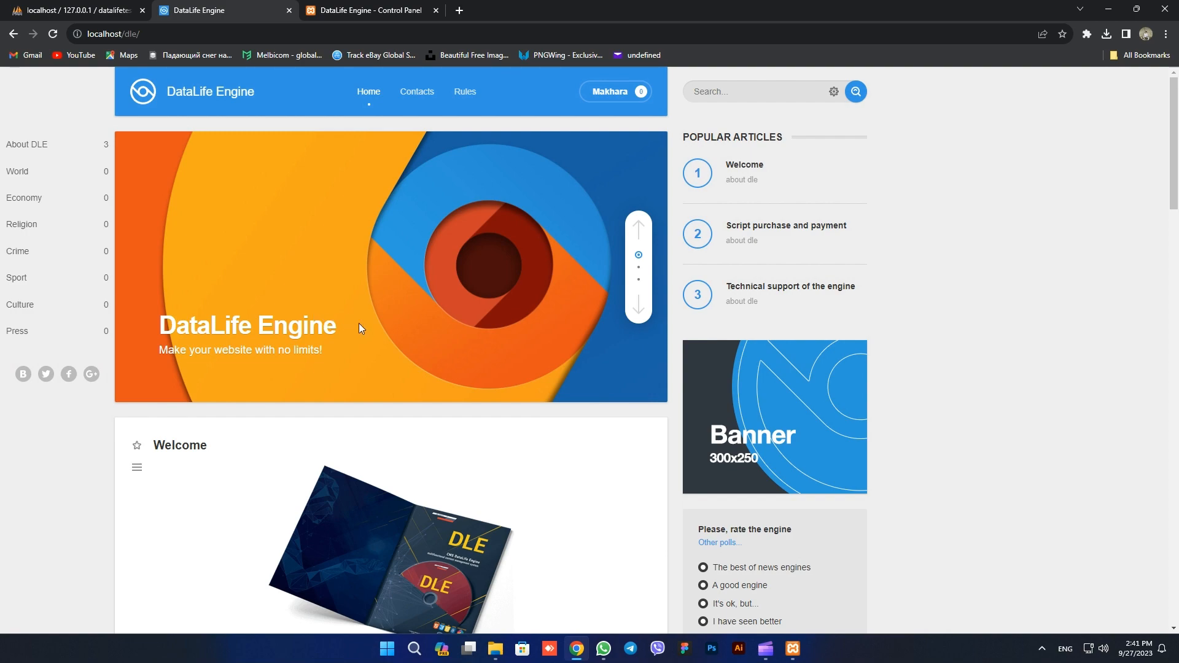